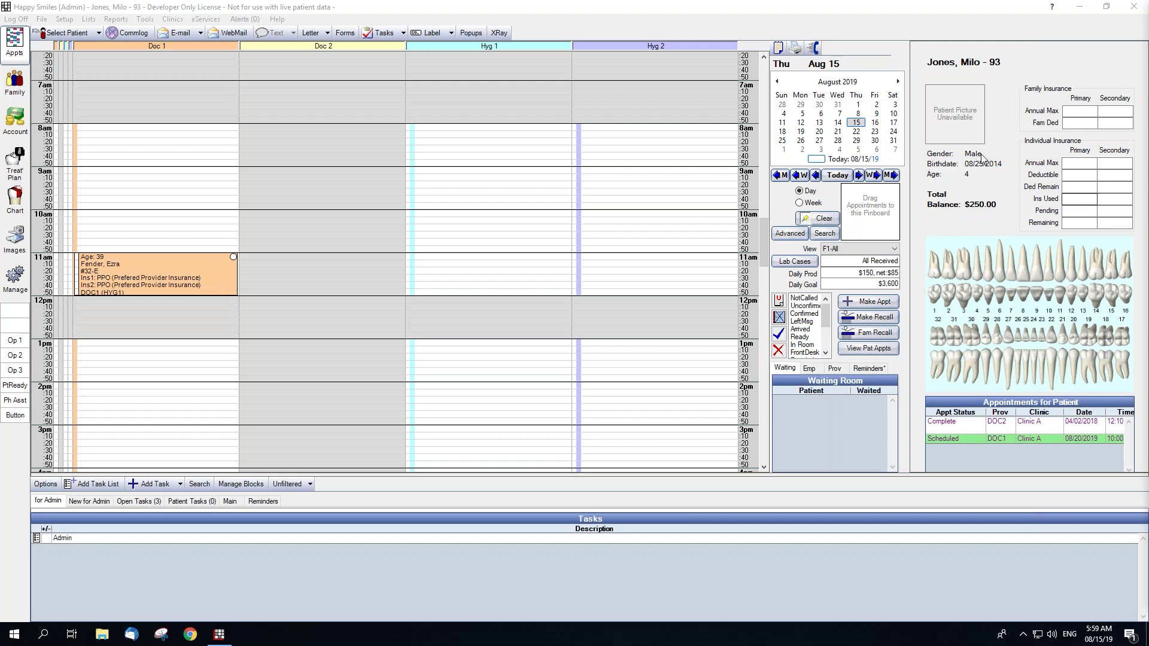
Open the Appointment Lists dialog from the appointments module's side calendar panel.
left_click(779, 50)
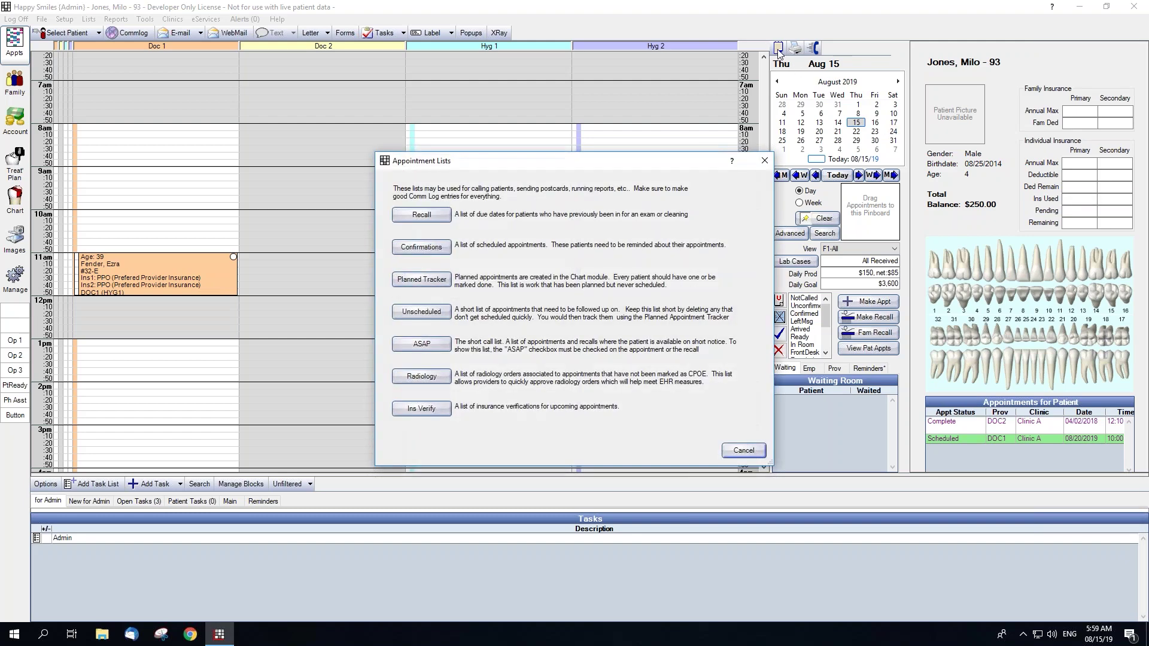
Open the Ins Verify list, which shows five entries within 7 days of their appointment.
left_click(437, 411)
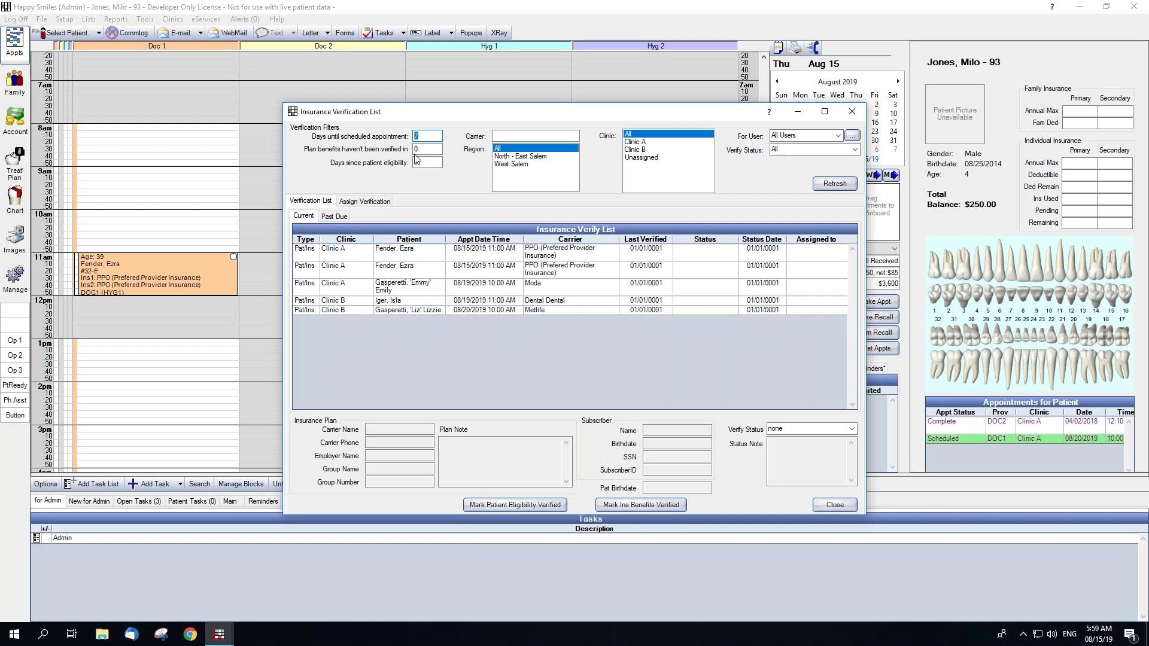
key("Tab")
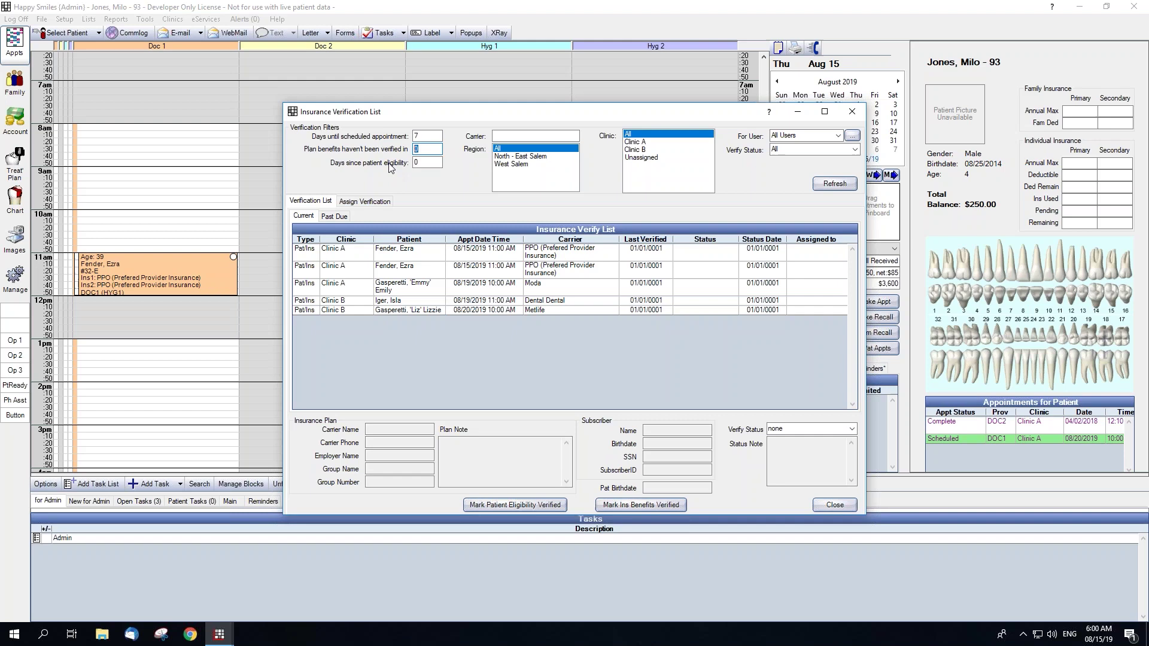
Enter 90 days for unverified plan benefits and 30 days since patient eligibility.
type("90")
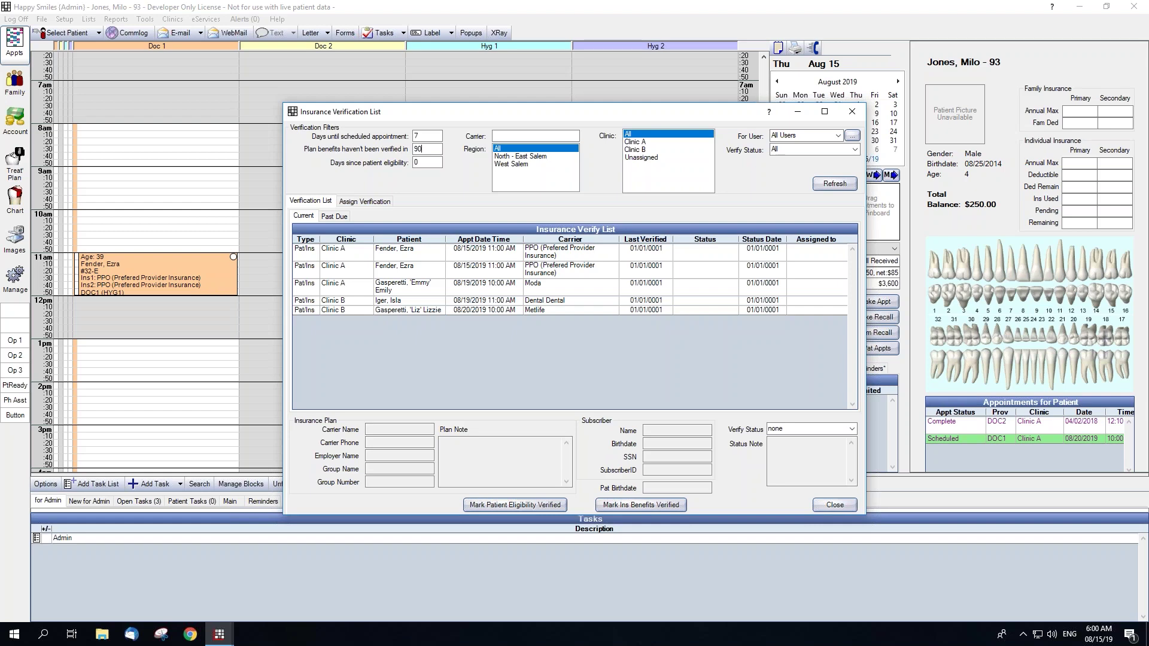
key("Tab")
type("30")
left_click(522, 136)
left_click(838, 185)
left_click(341, 216)
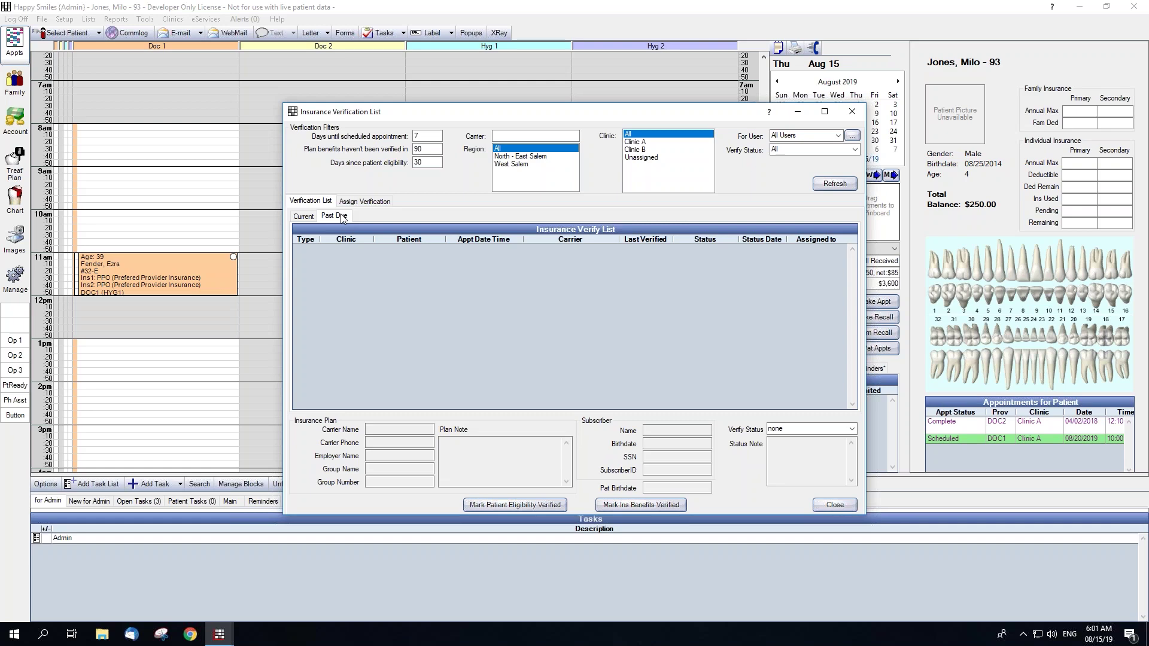
left_click(304, 219)
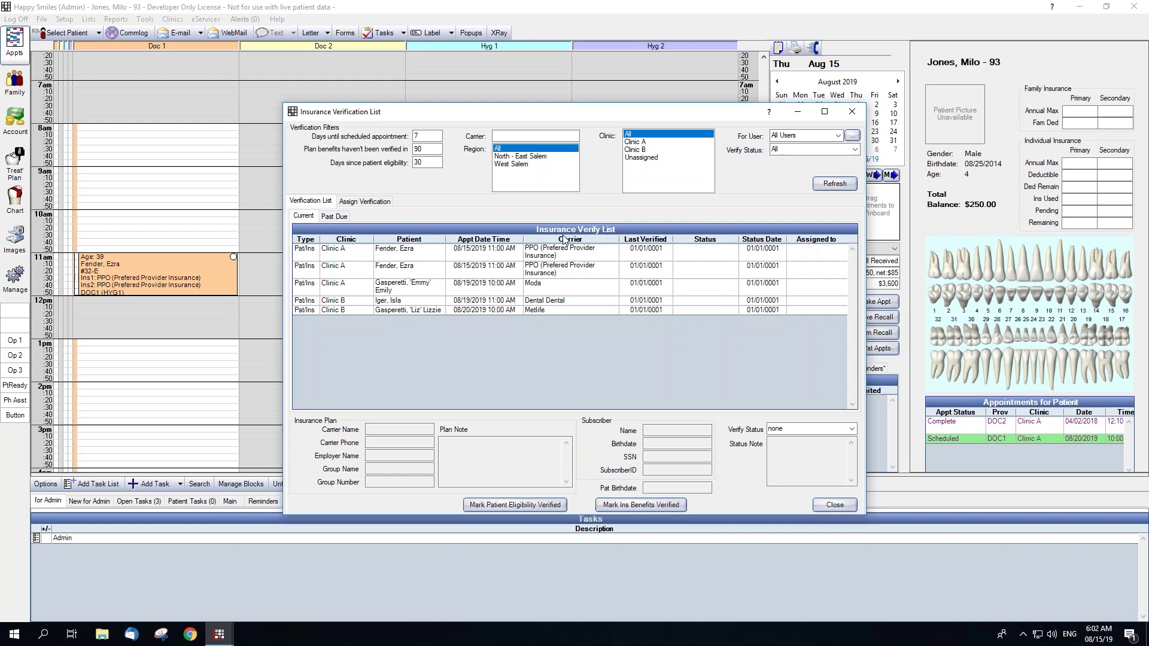
Mark the first PPO entry 'See Notes' with note 'Called, got VM. Try again later'.
left_click(469, 252)
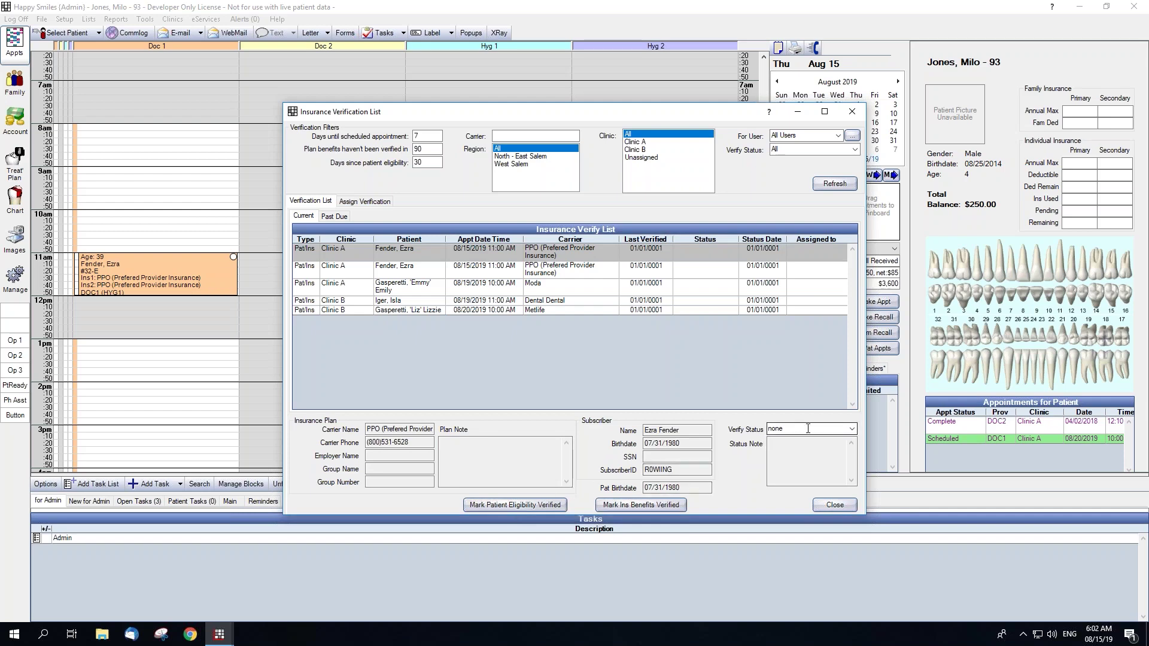
left_click(851, 431)
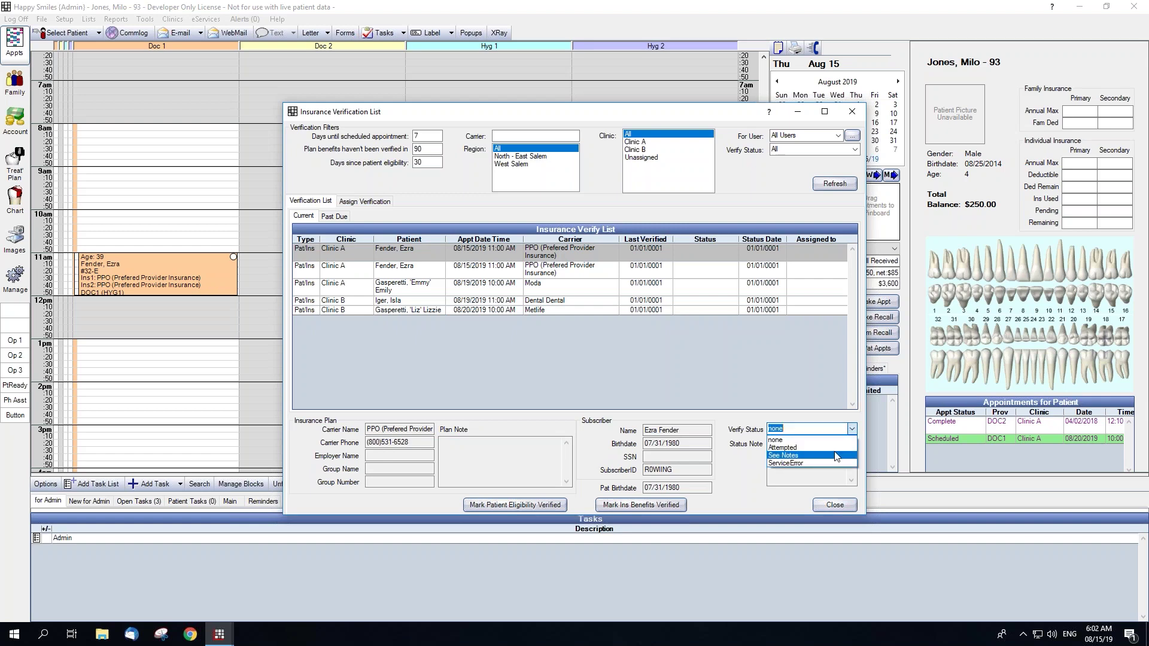
left_click(838, 456)
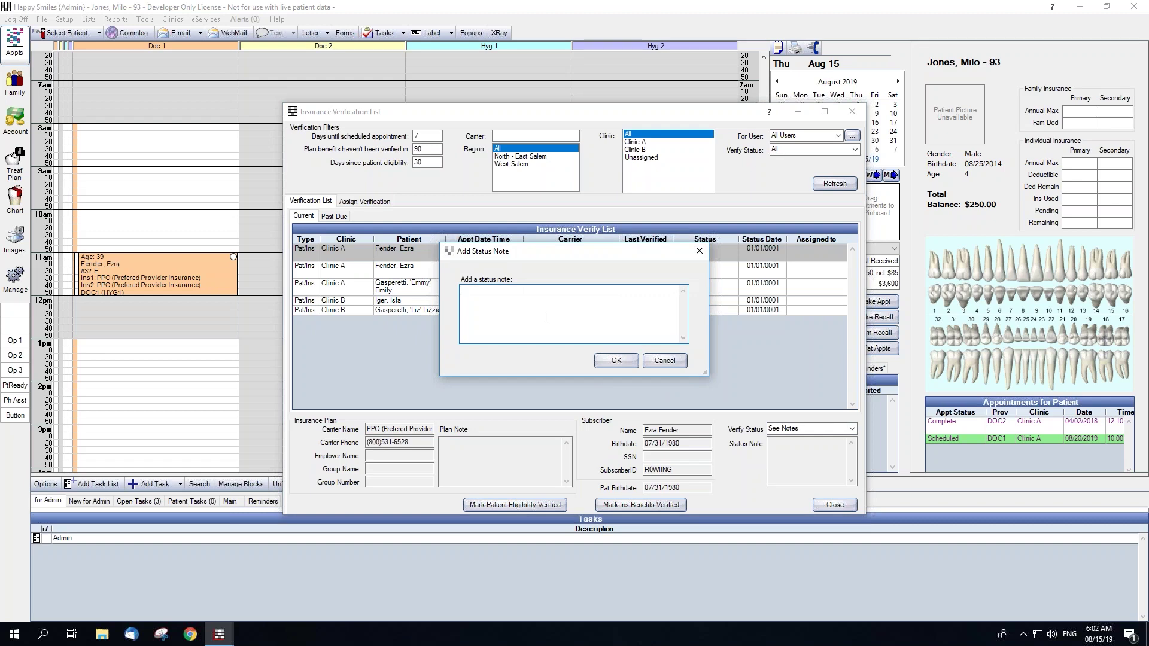
type("Called, got VM. Try again later")
left_click(601, 358)
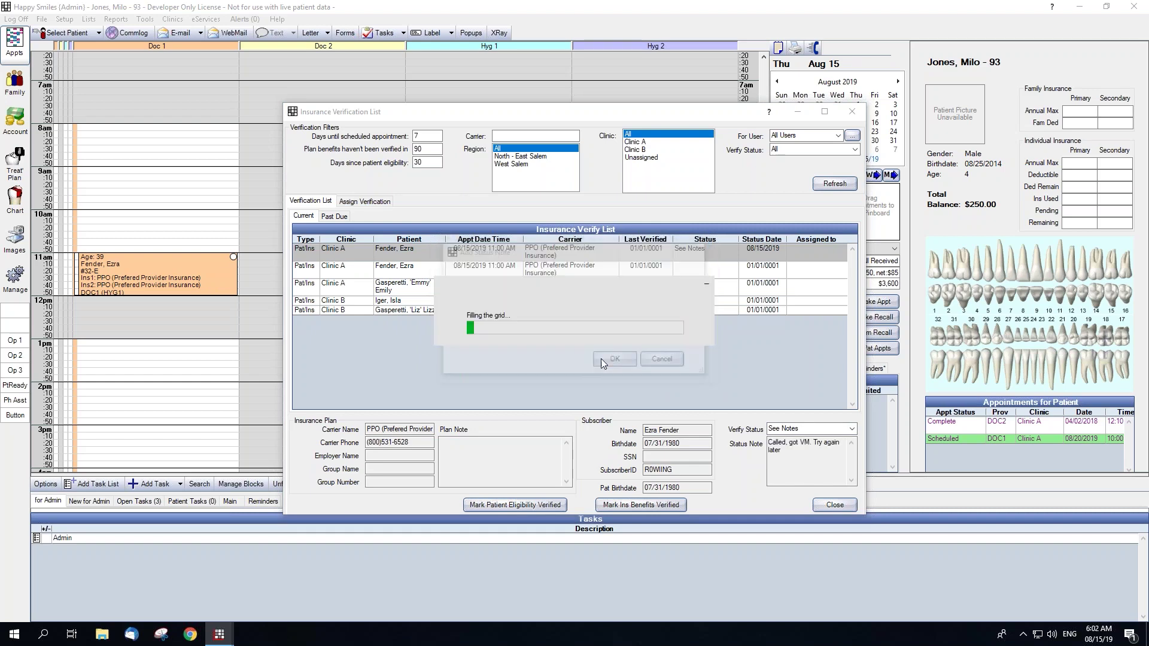
left_click(683, 269)
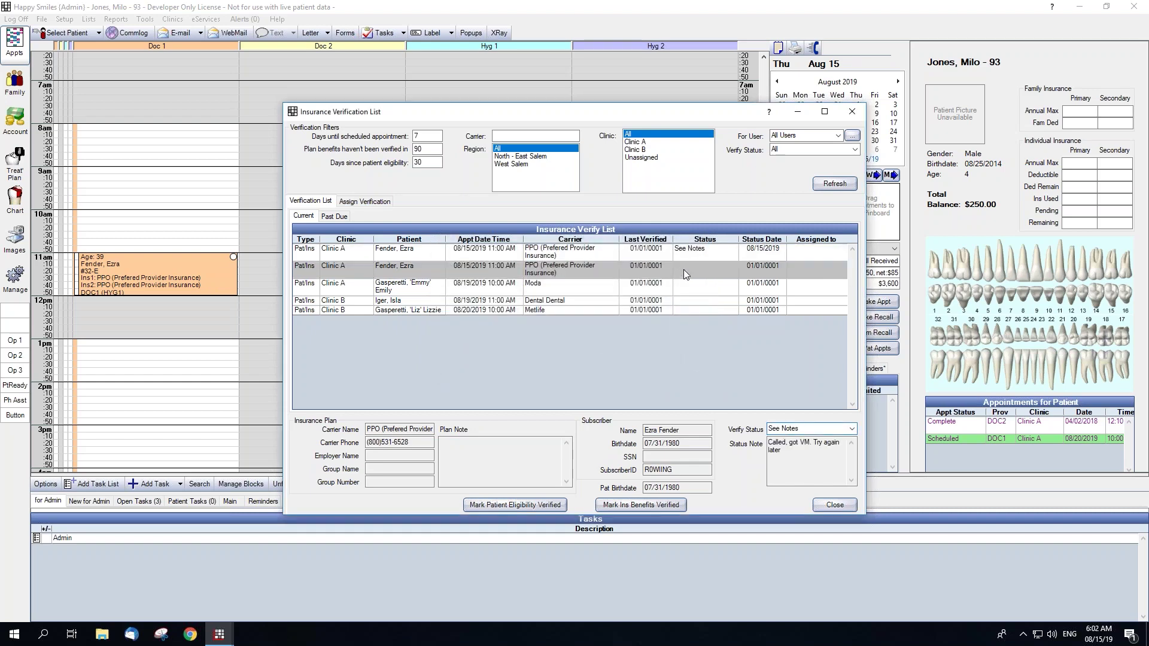
left_click(690, 257)
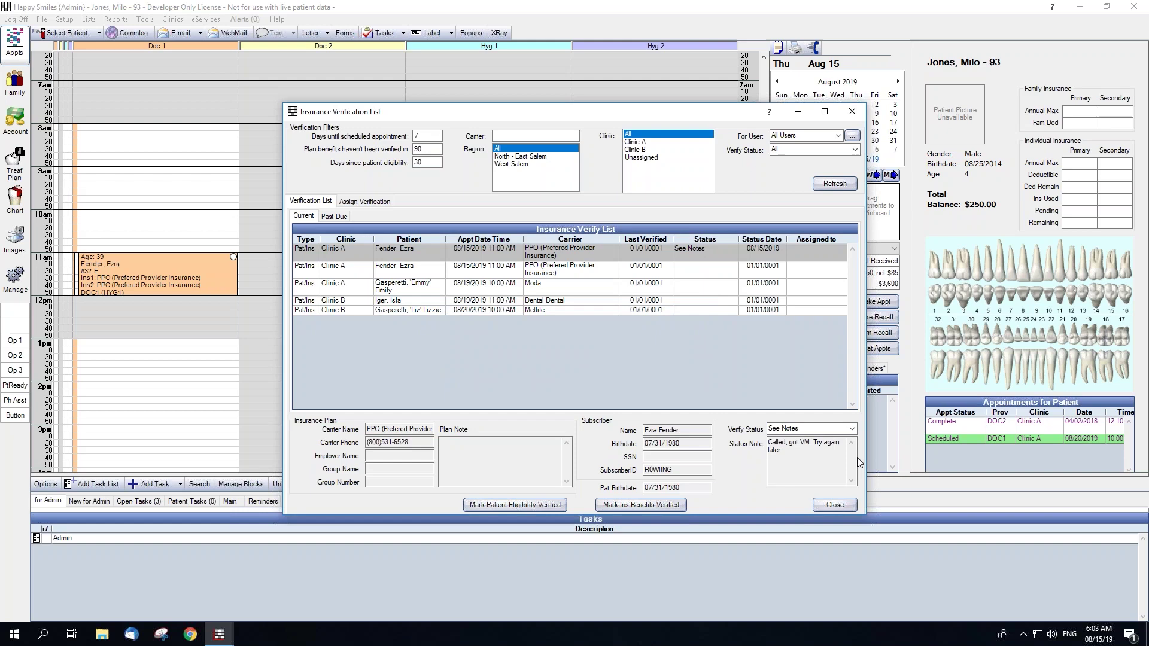
right_click(560, 258)
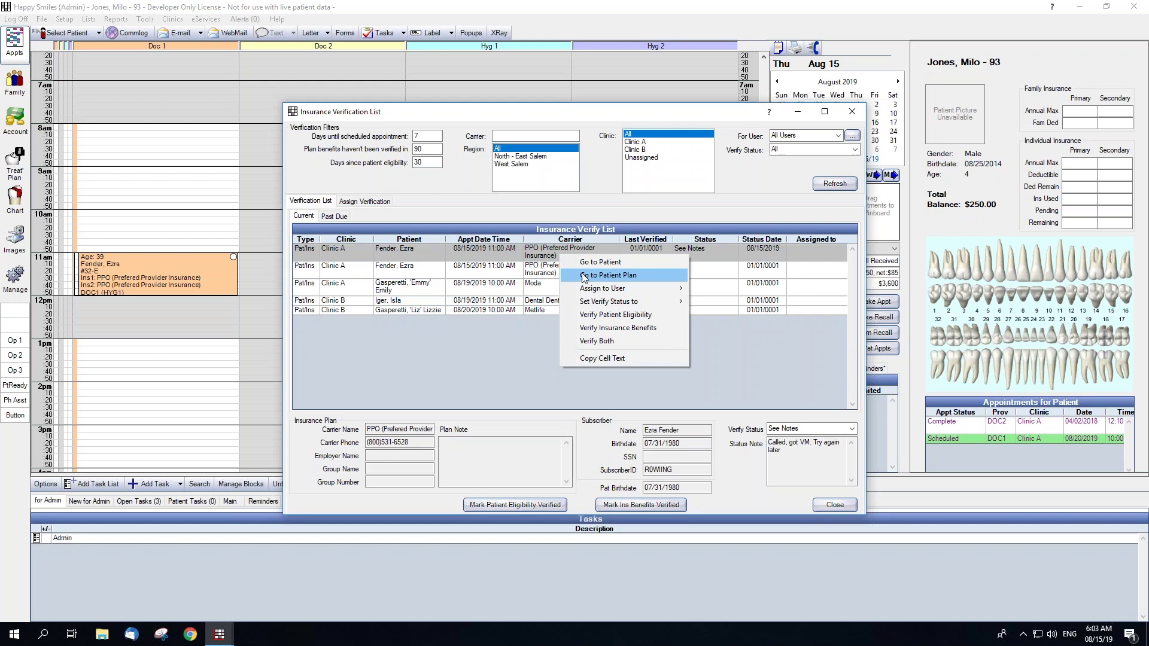
mouse_move(595, 289)
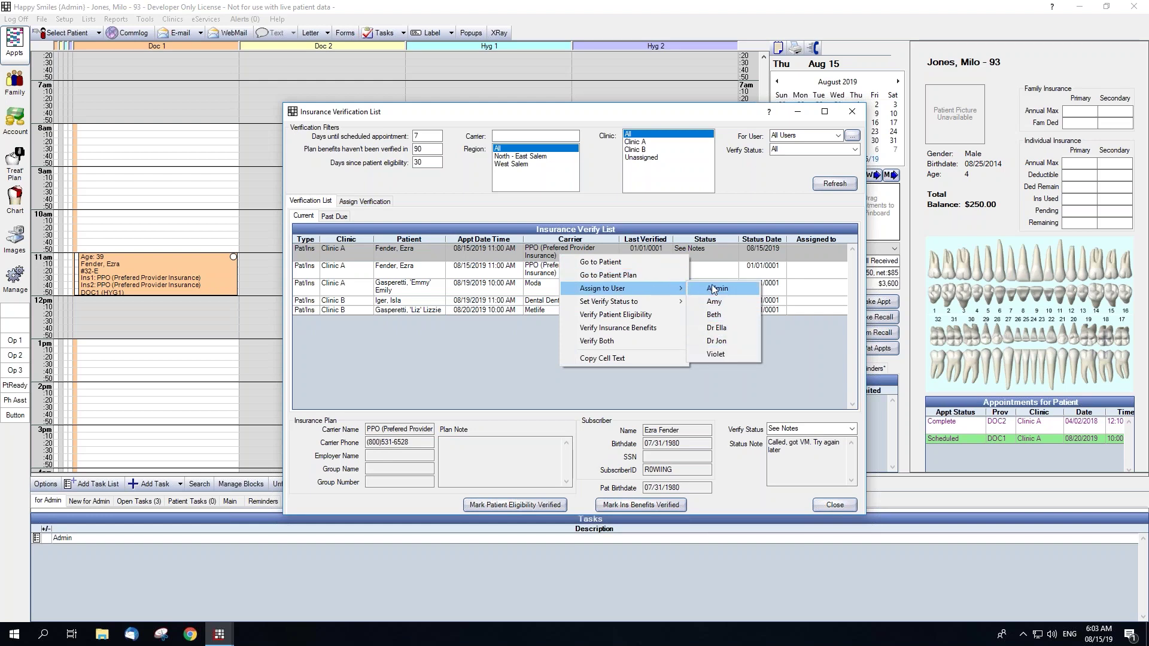
mouse_move(649, 302)
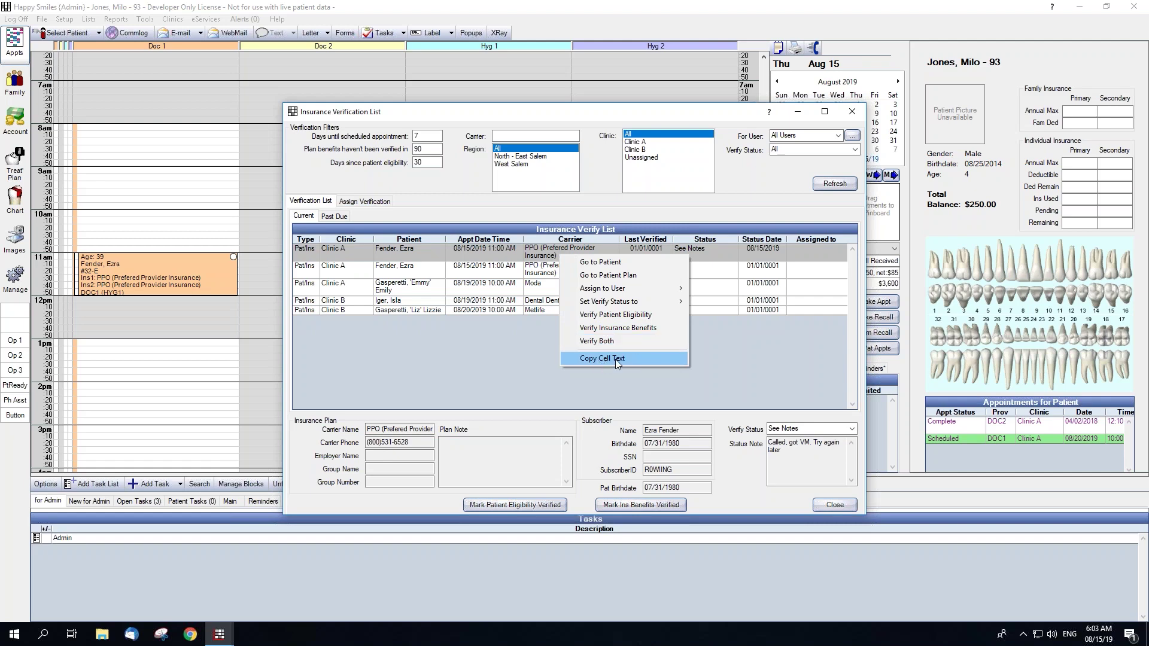
left_click(623, 384)
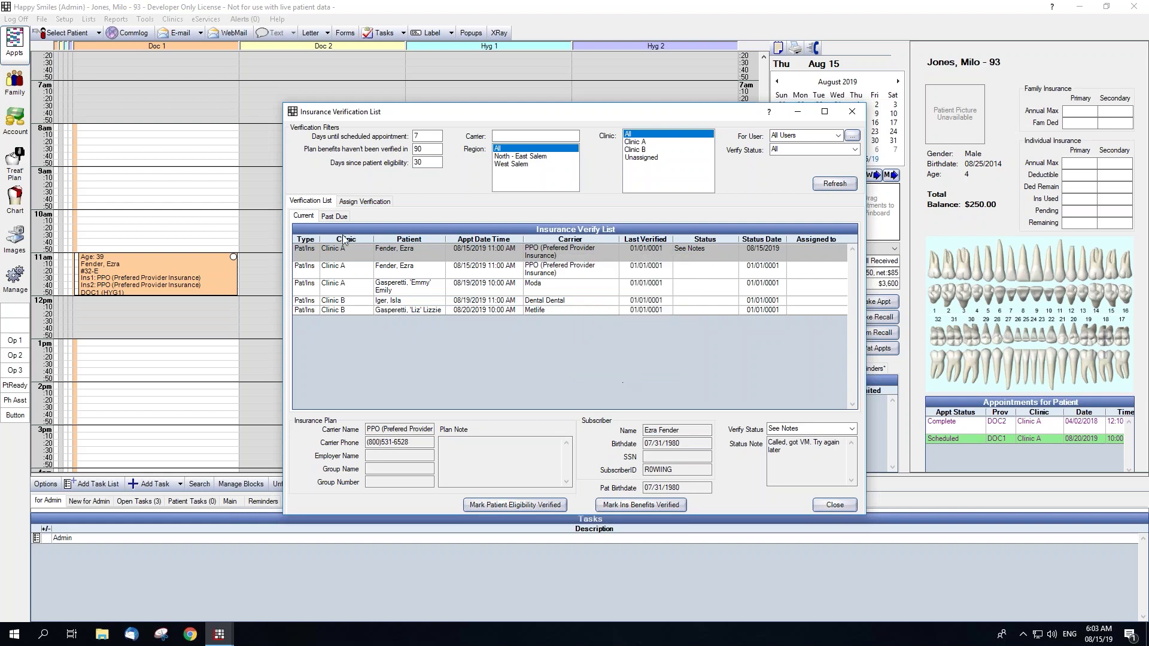
Show the Assign Verification tab filtered to unassigned entries and review the first row's actions.
left_click(369, 204)
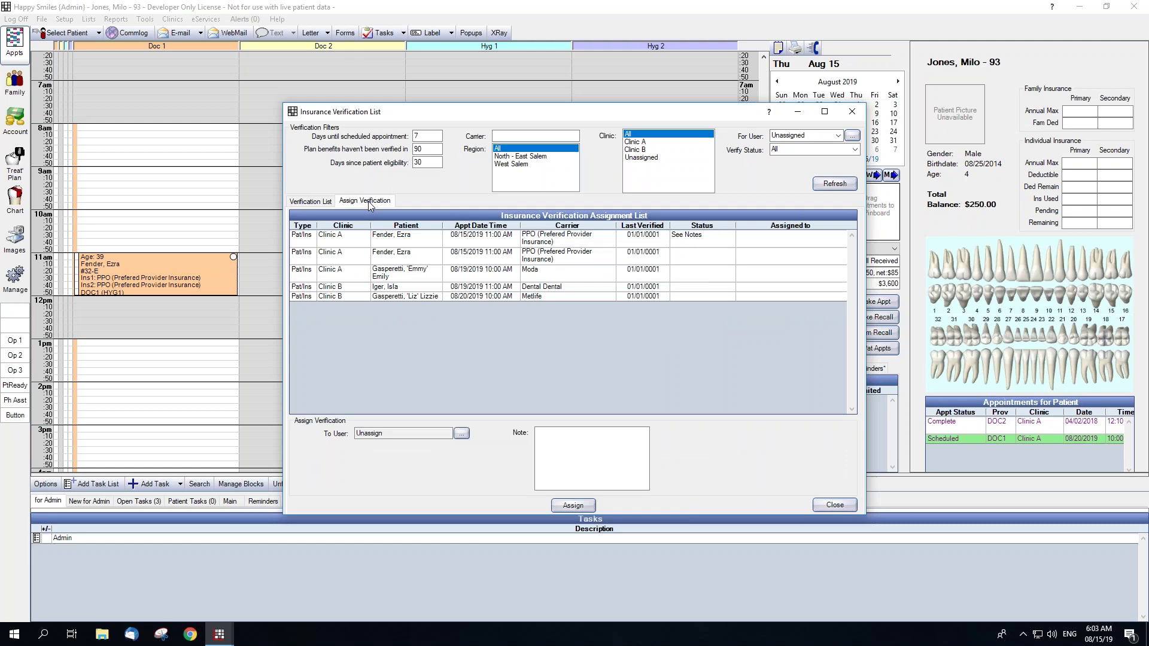
left_click(839, 135)
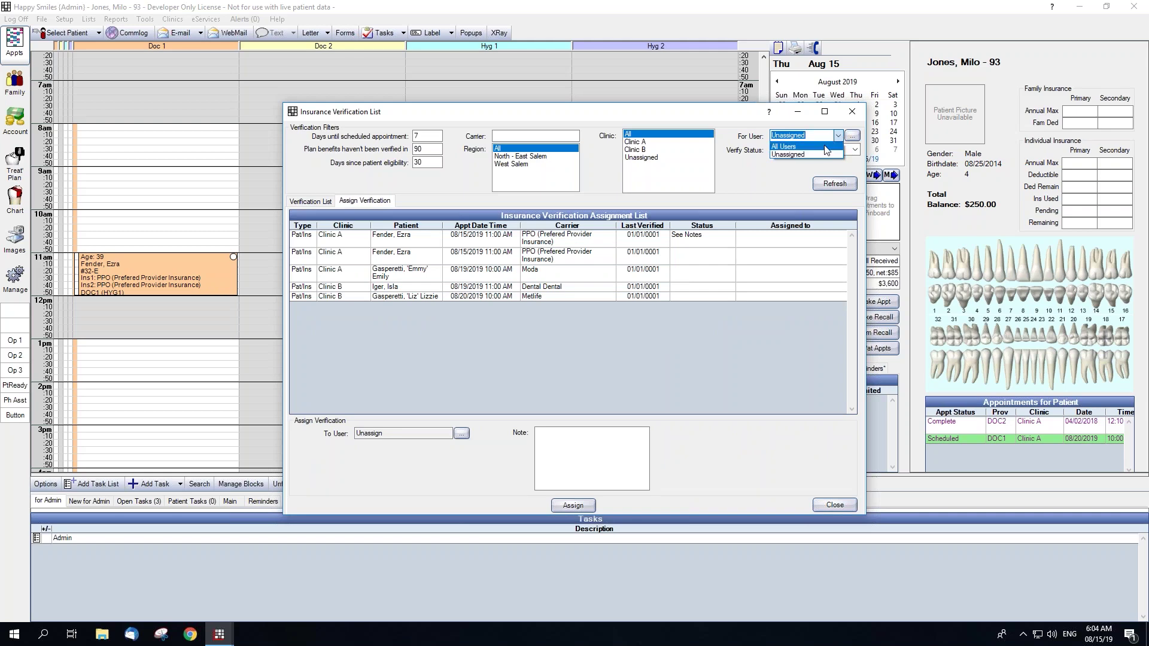
left_click(825, 154)
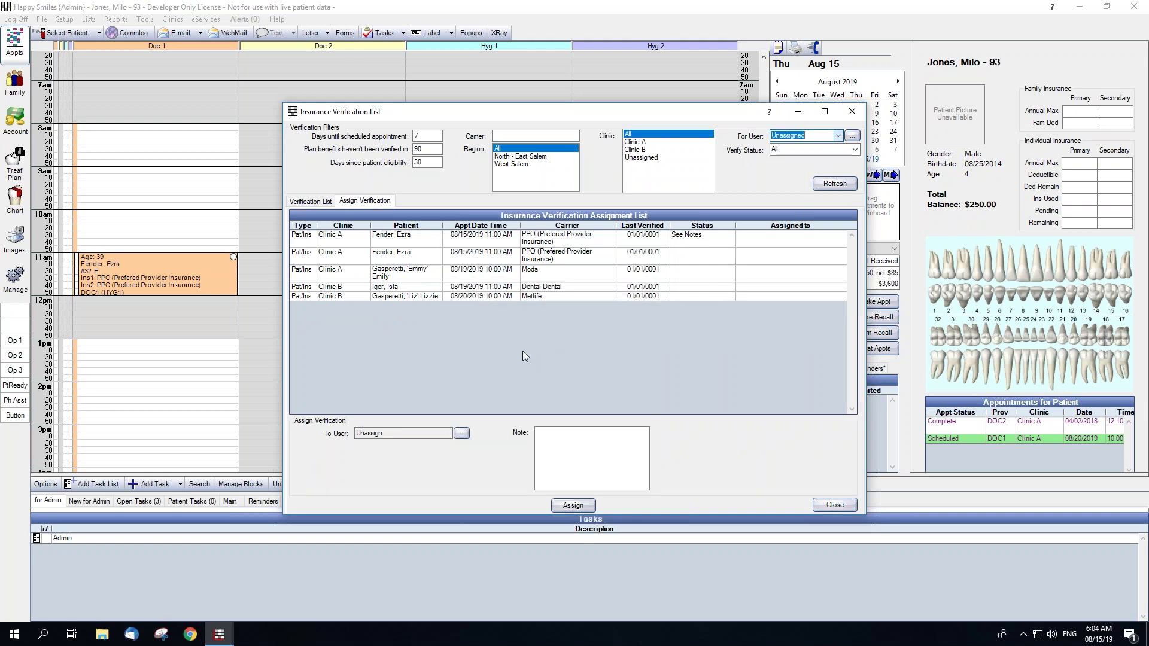
left_click(473, 239)
right_click(473, 239)
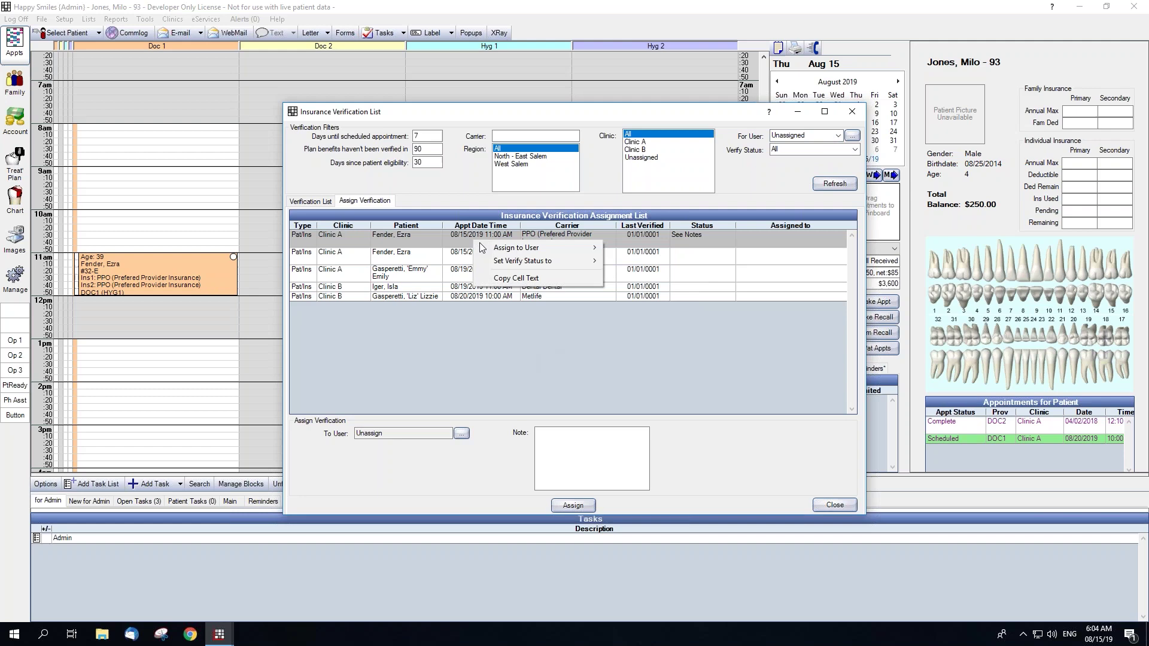
mouse_move(547, 250)
left_click(632, 247)
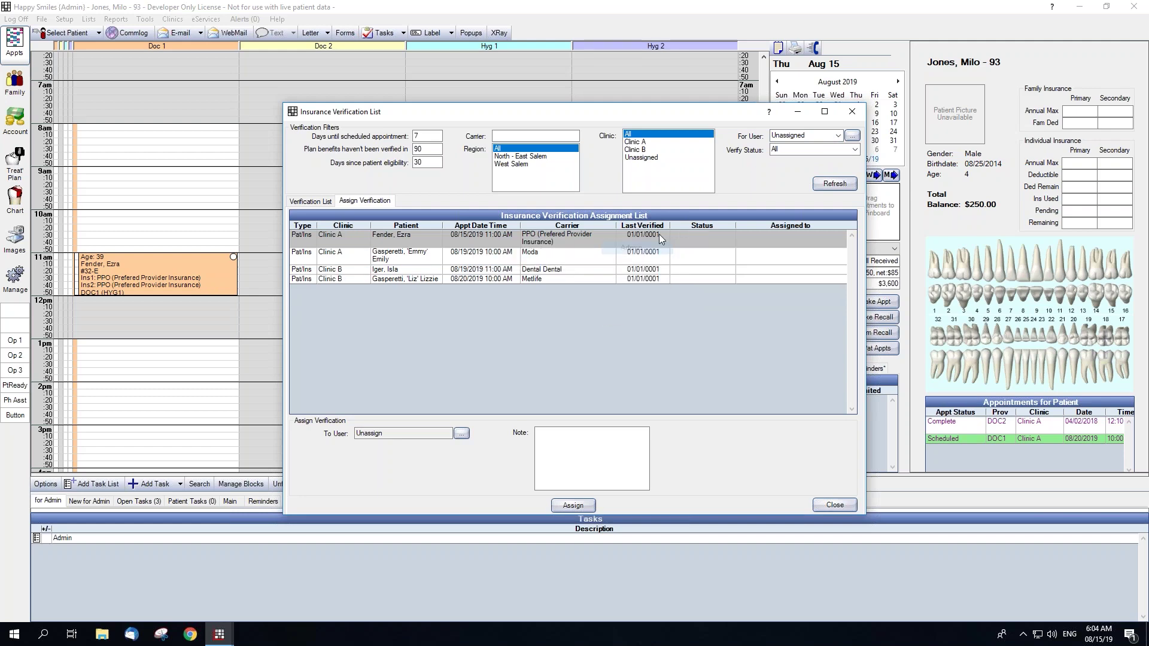
left_click(839, 137)
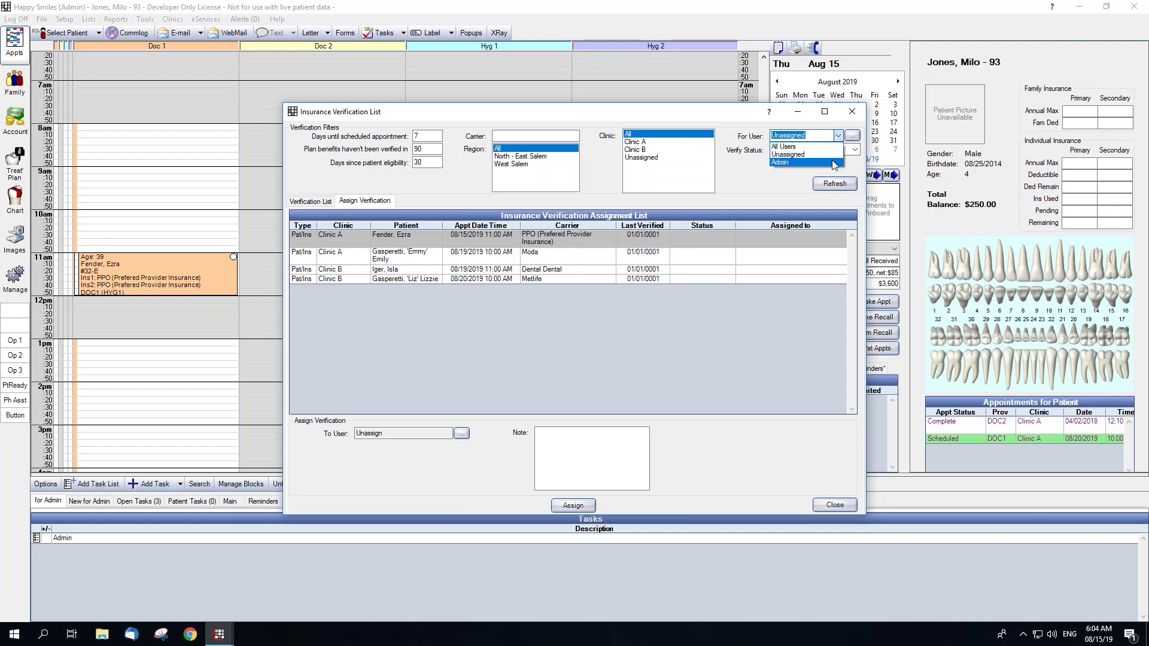
left_click(838, 137)
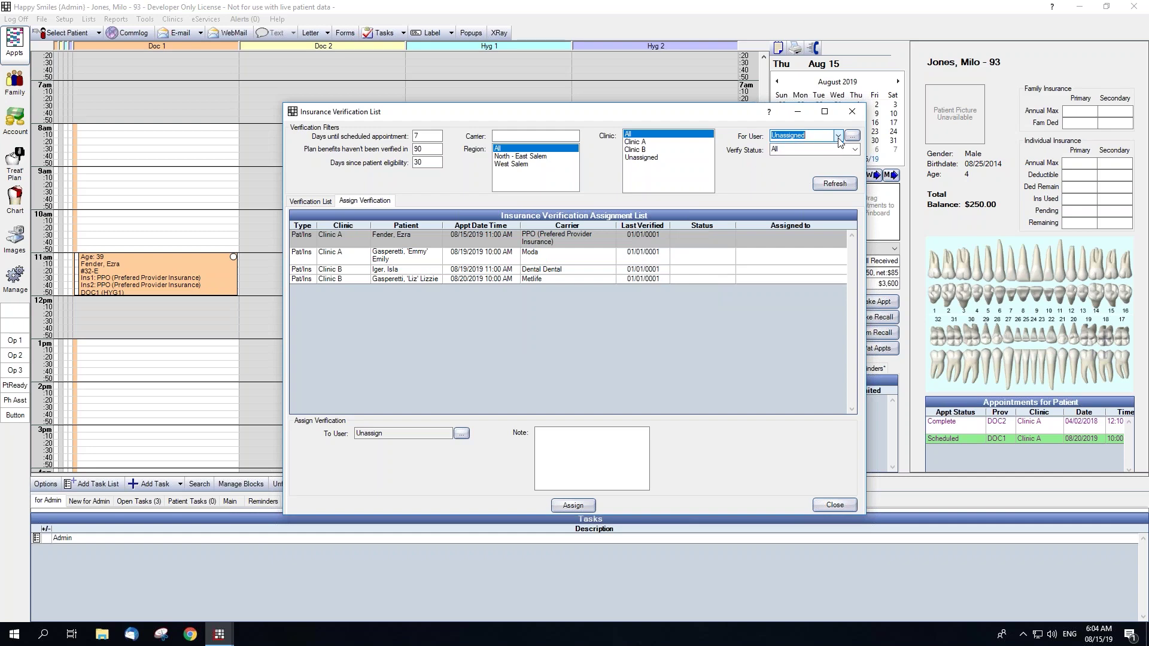
Dismiss the Set Verify Status options and select the first three patients in the list.
right_click(468, 237)
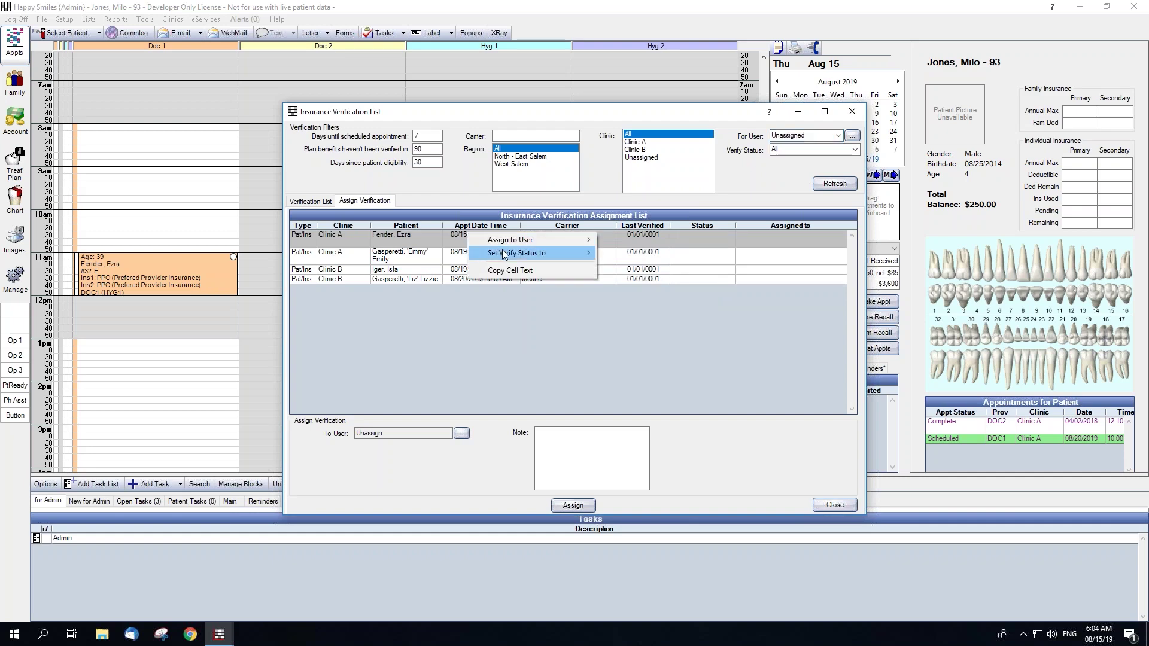
mouse_move(505, 254)
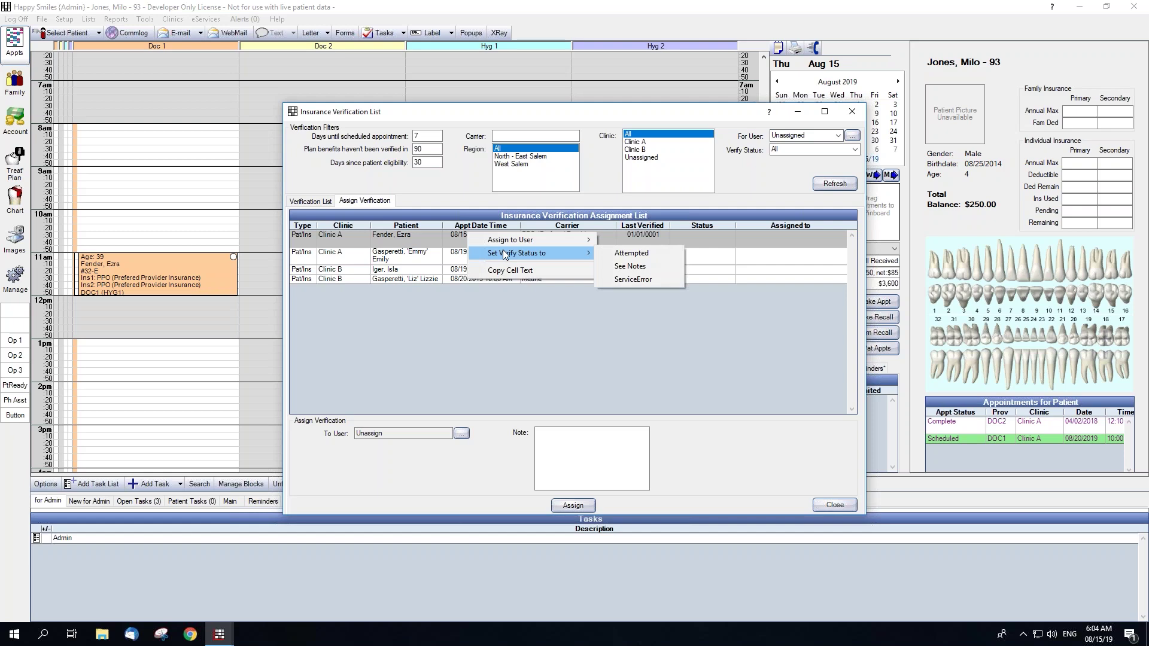
left_click(438, 239)
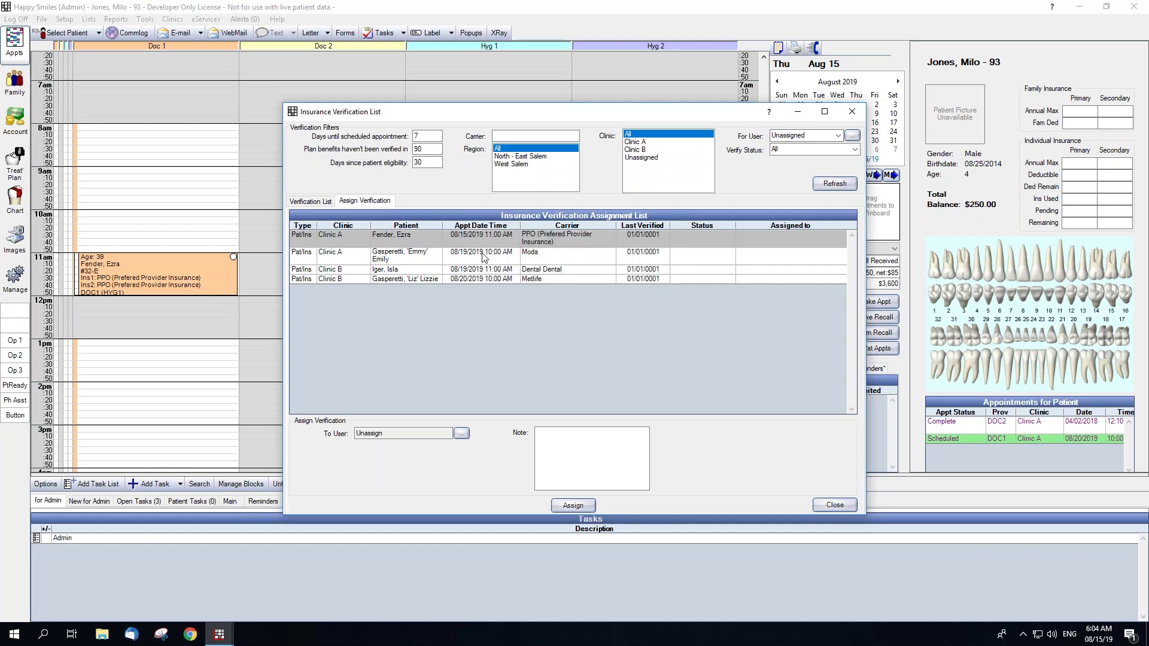
left_click_drag(484, 256, 487, 272)
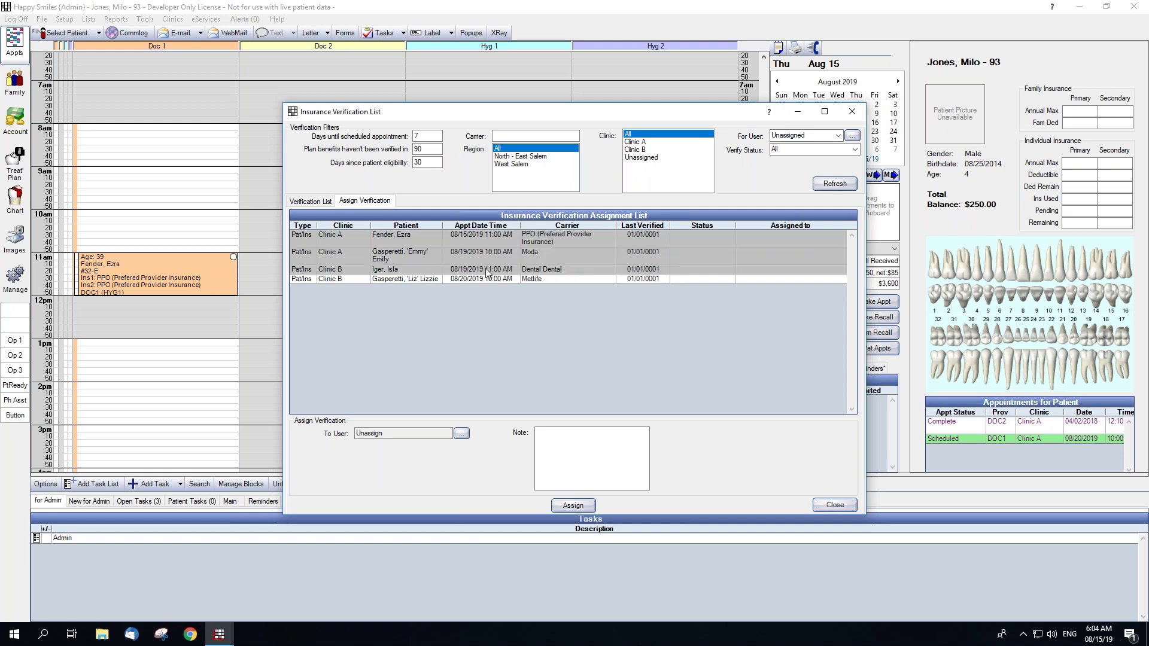
Assign the first PPO verification to the picked staff user, noting who it was assigned to.
left_click(462, 434)
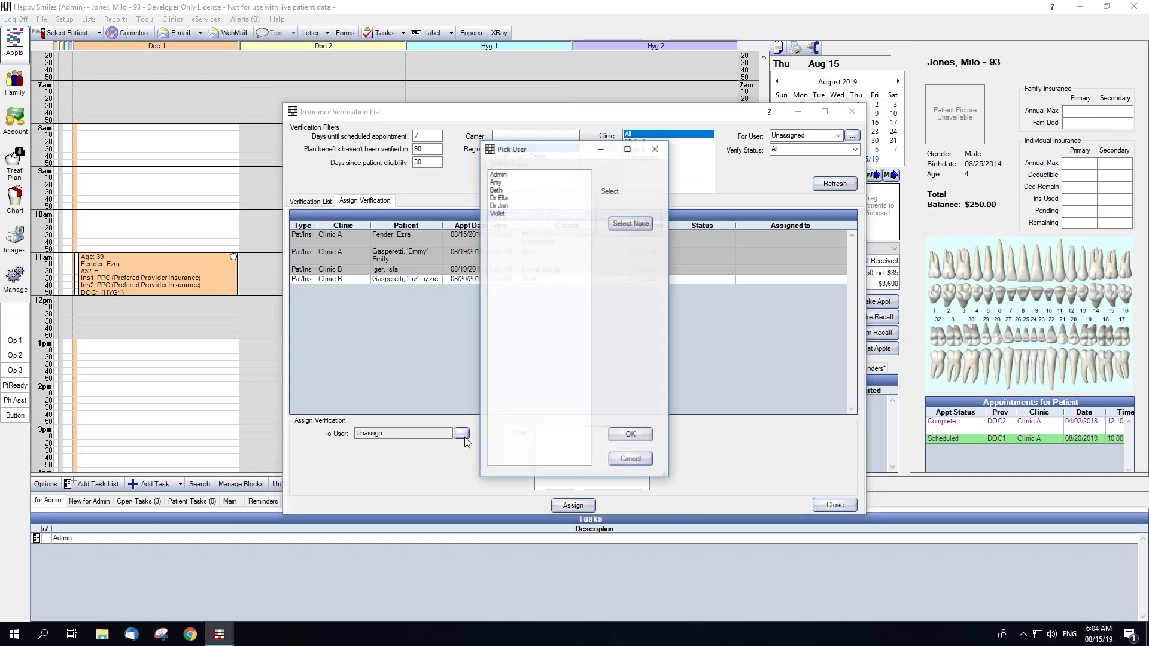
left_click(511, 198)
double_click(506, 214)
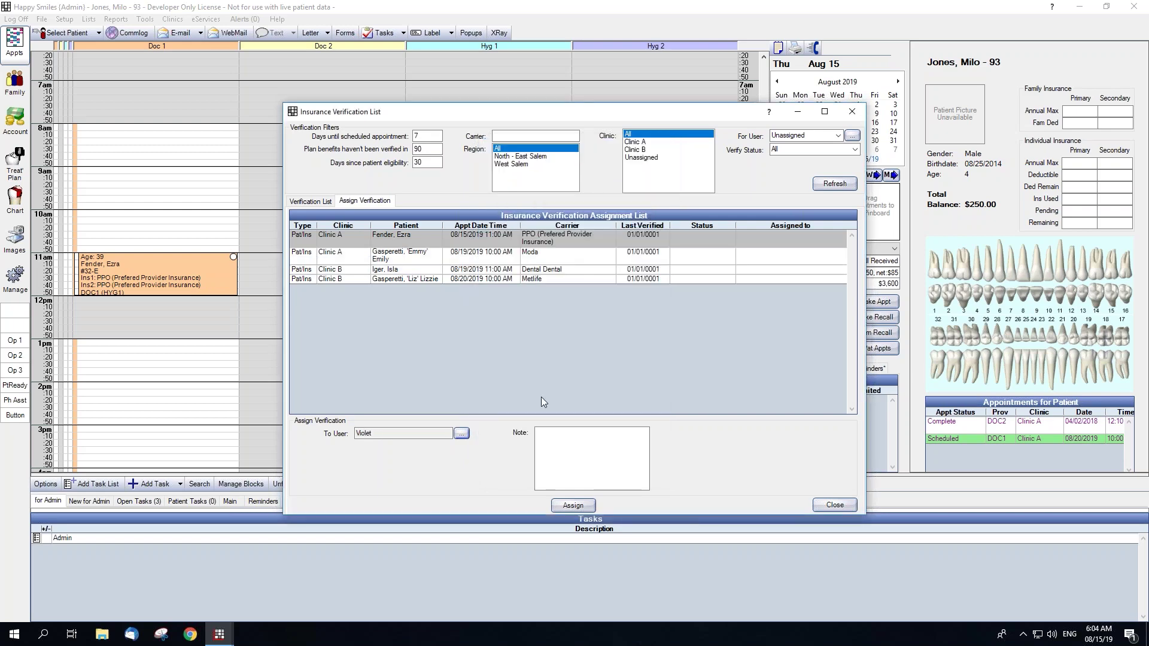
left_click(607, 430)
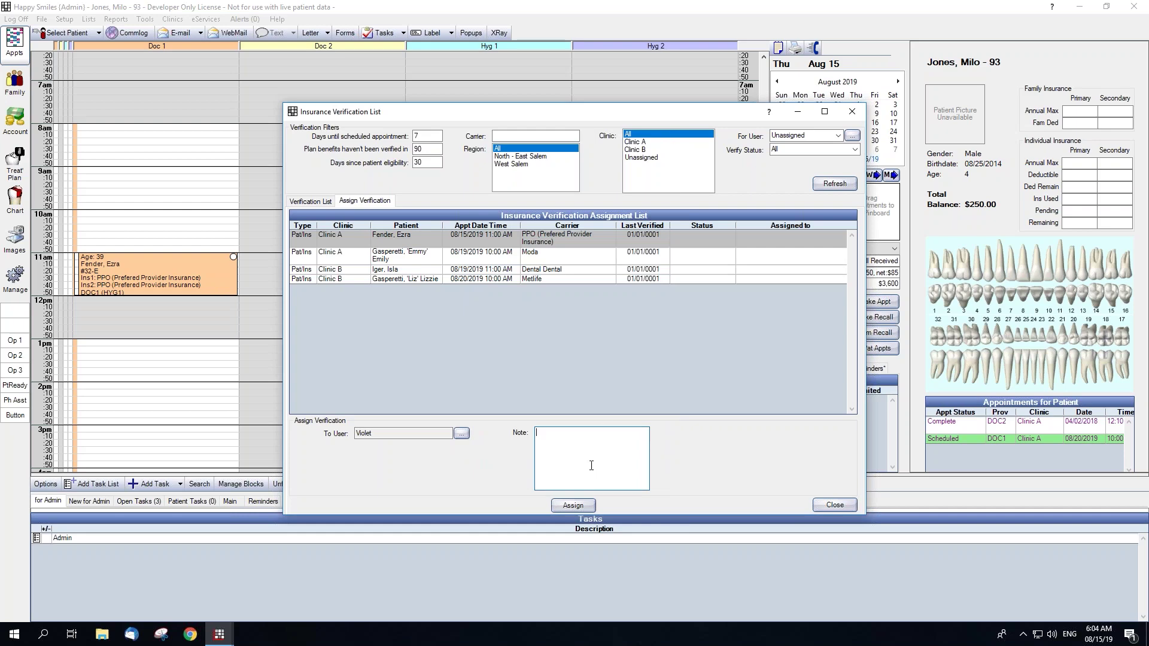
type("Assigned Violet")
left_click(573, 505)
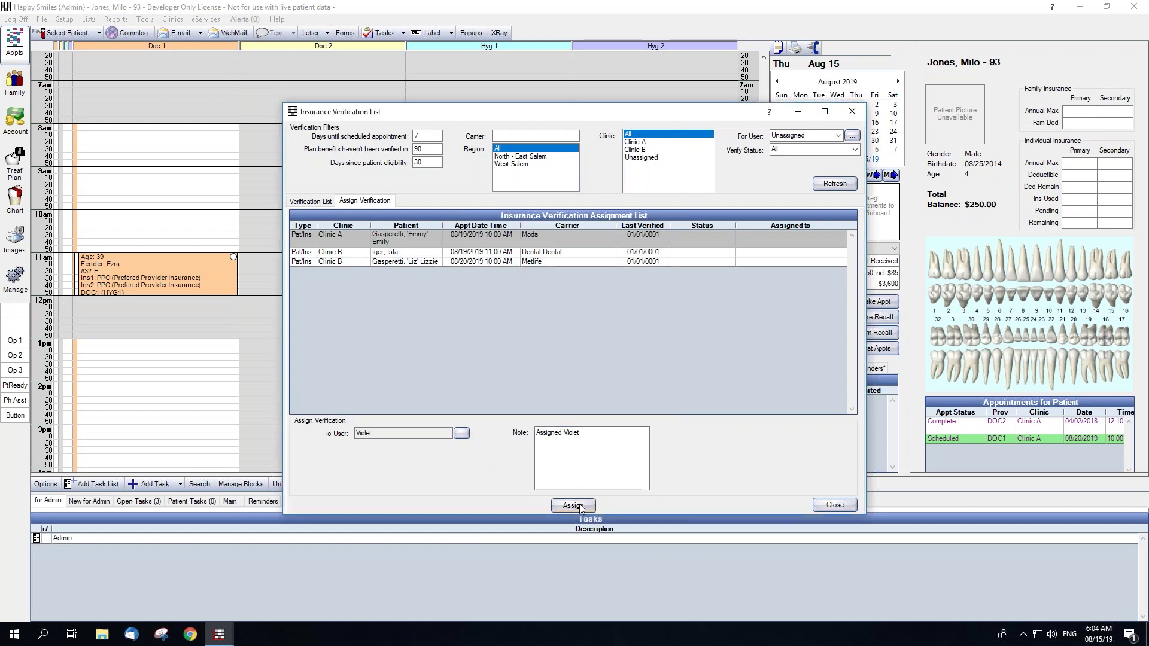
Confirm the assigned entry on the Verification List tab, then close the list and open Setup.
left_click(328, 204)
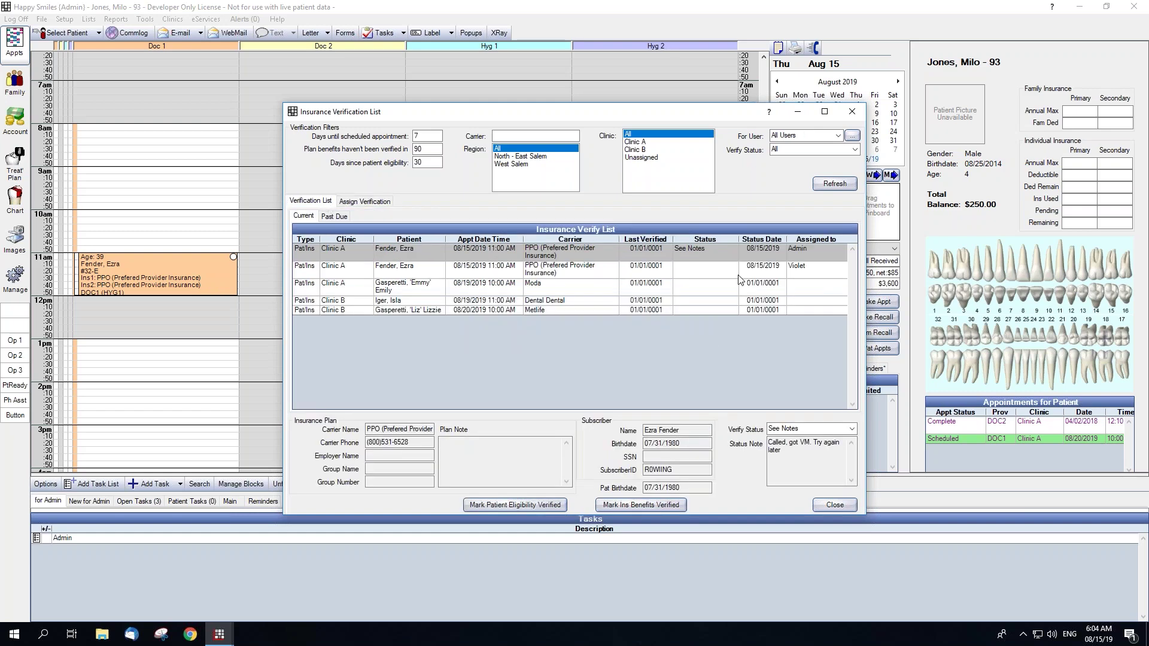
left_click(740, 273)
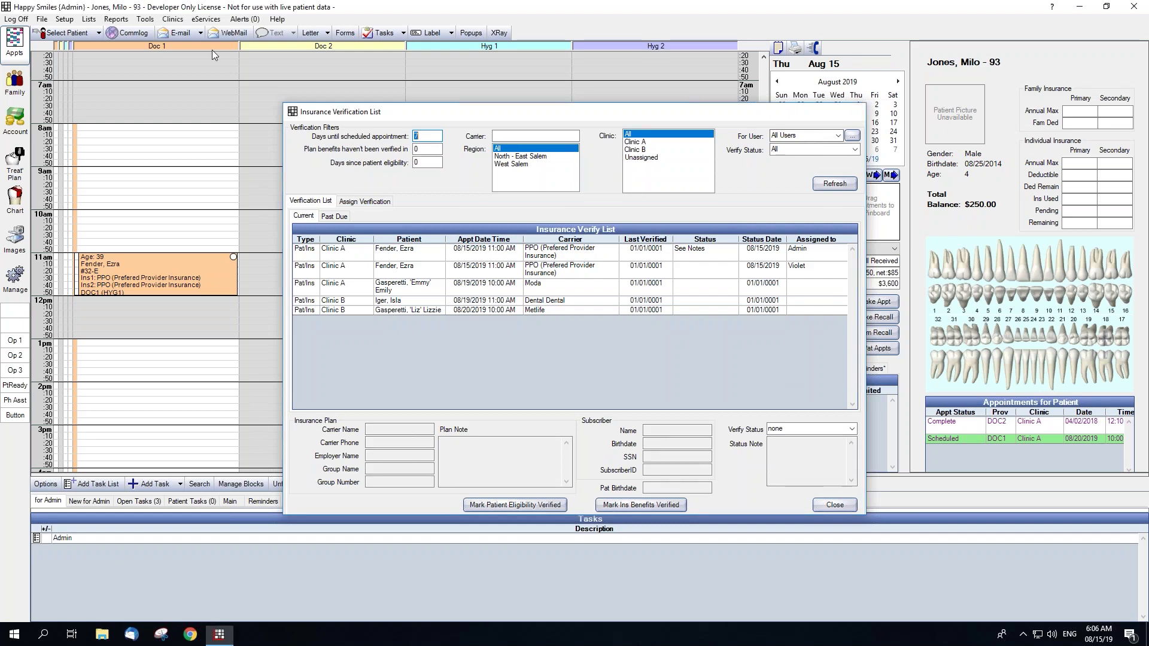
left_click(852, 111)
left_click(64, 19)
mouse_move(75, 34)
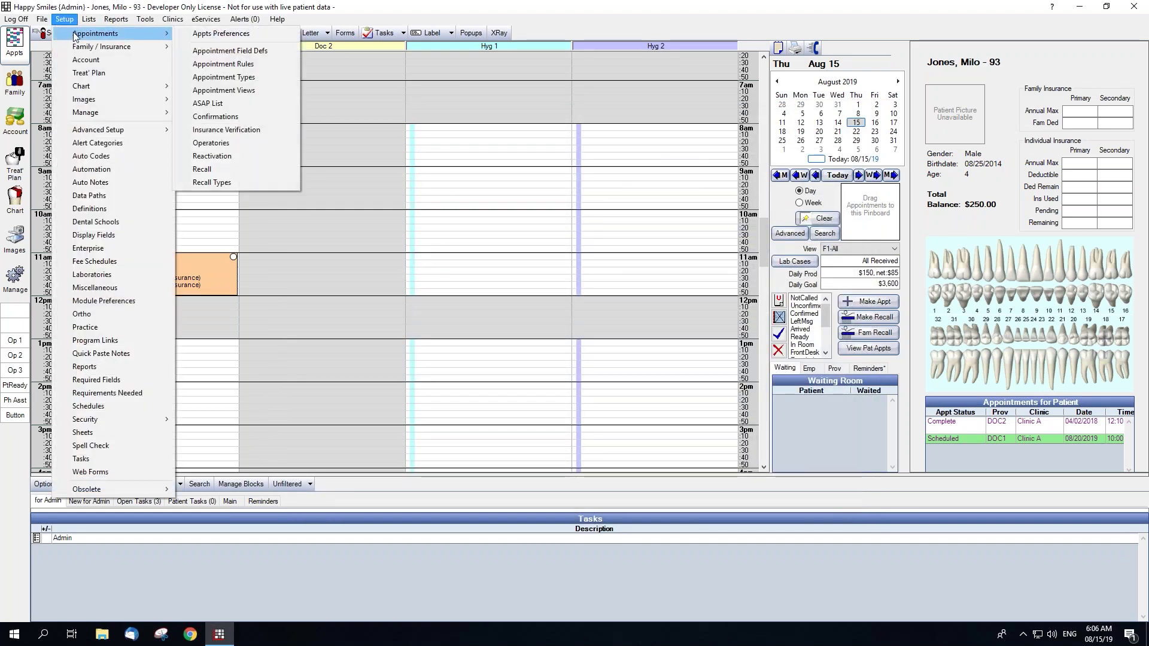
left_click(240, 134)
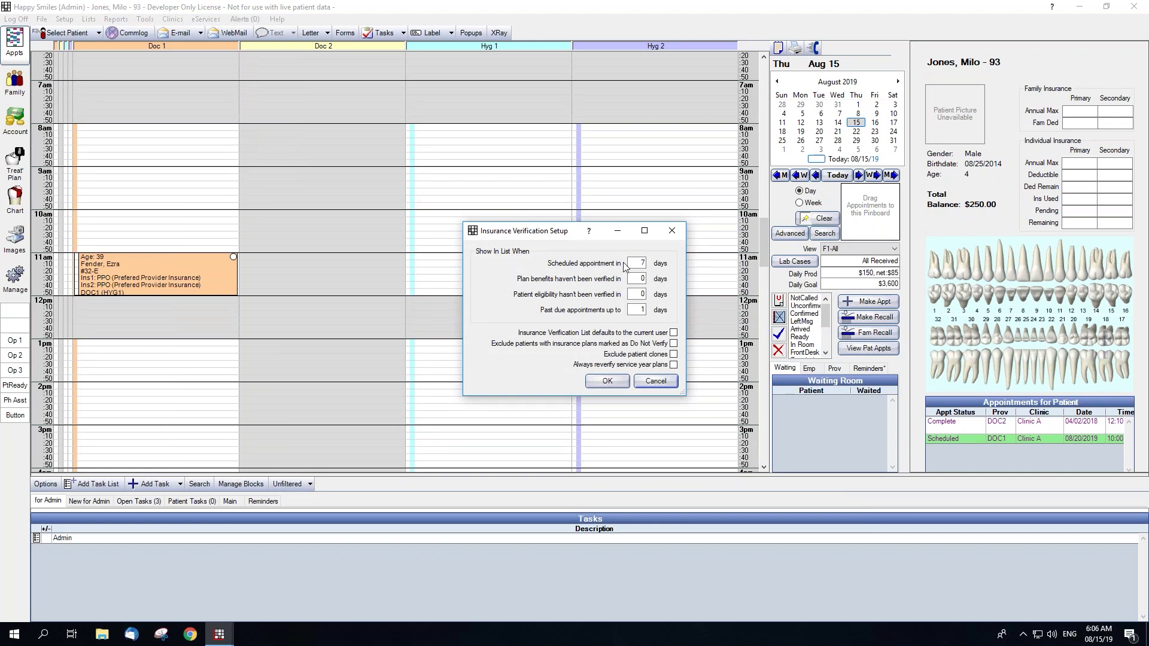
double_click(637, 278)
type("90")
double_click(637, 294)
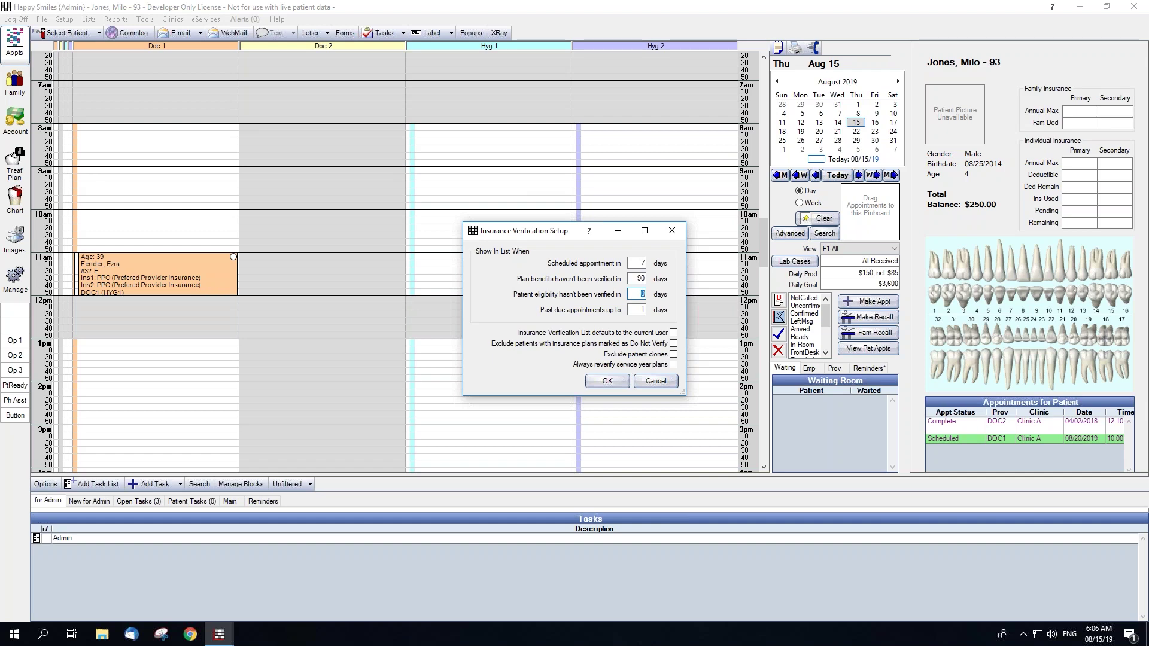
left_click(638, 309)
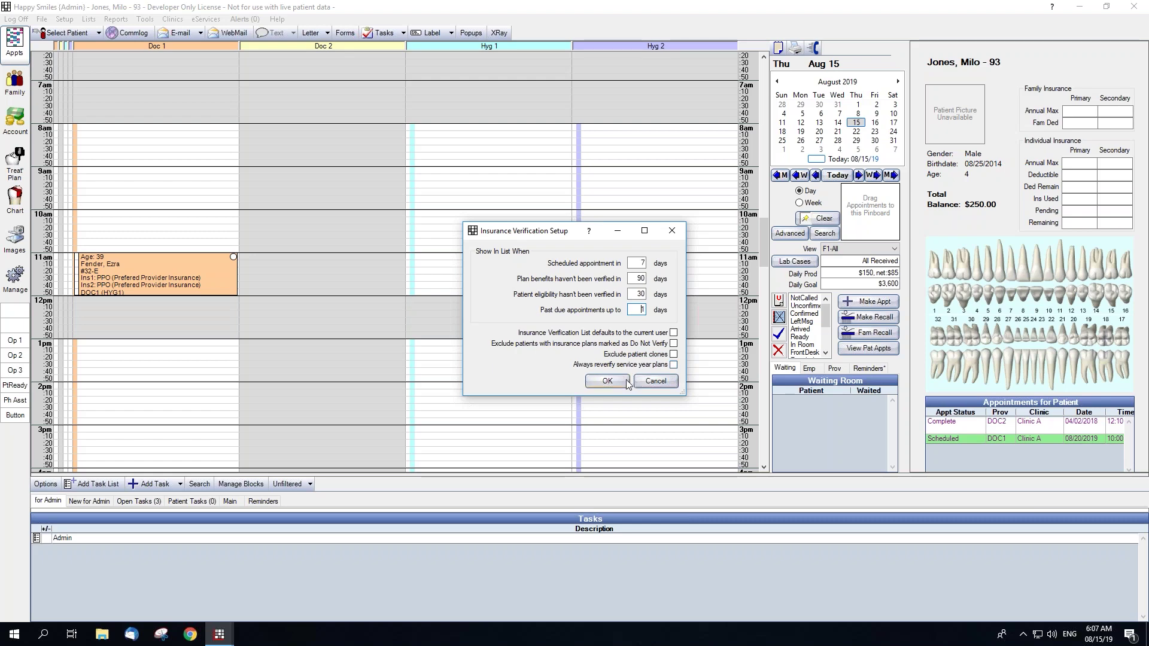
left_click(503, 331)
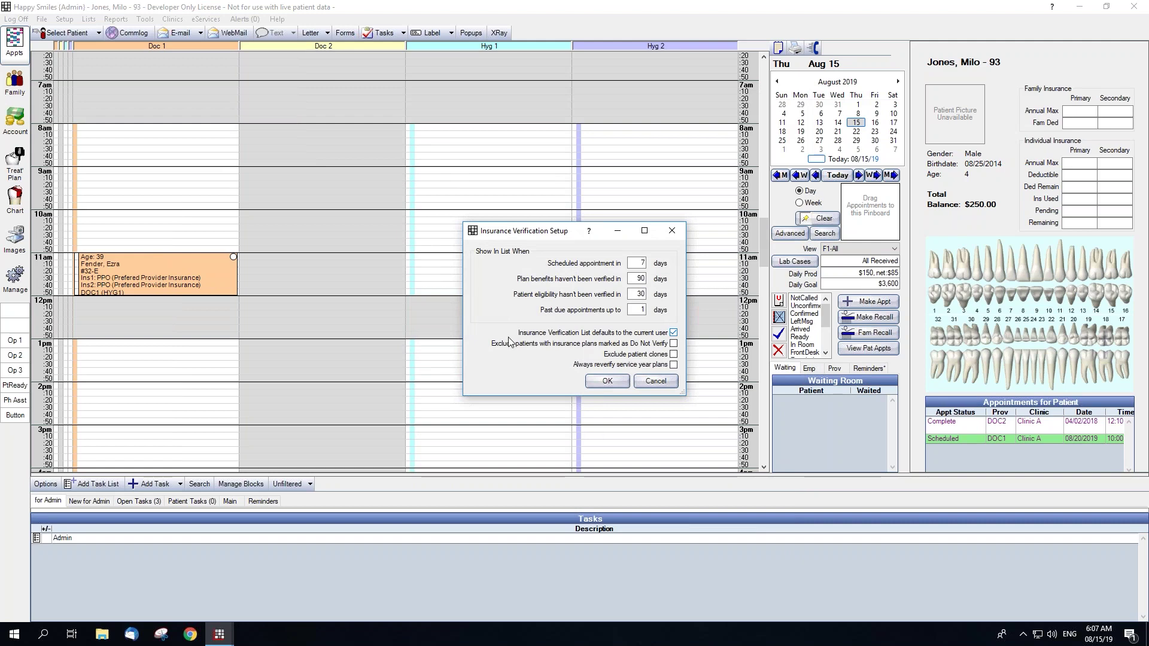
left_click(655, 386)
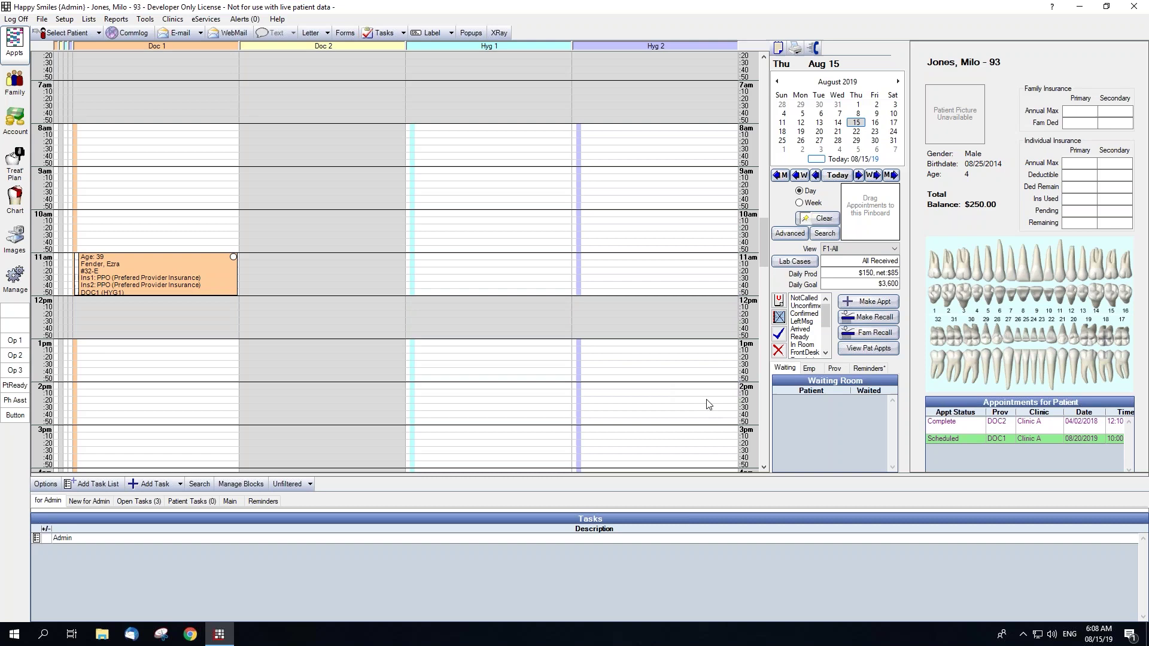
left_click(64, 19)
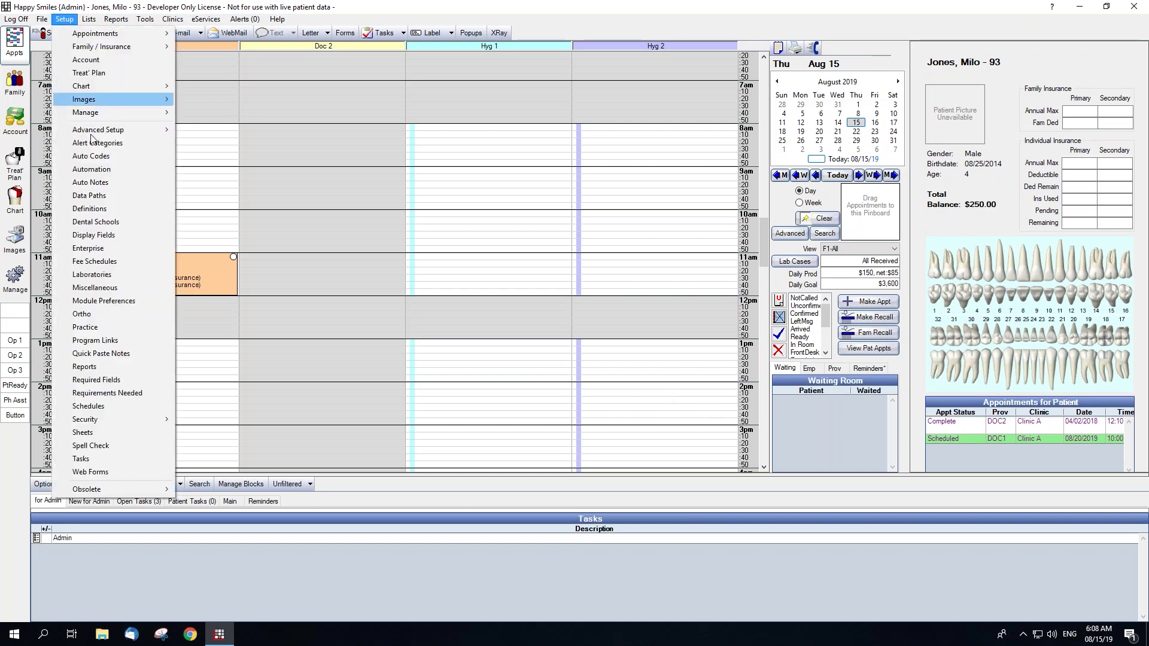
left_click(112, 214)
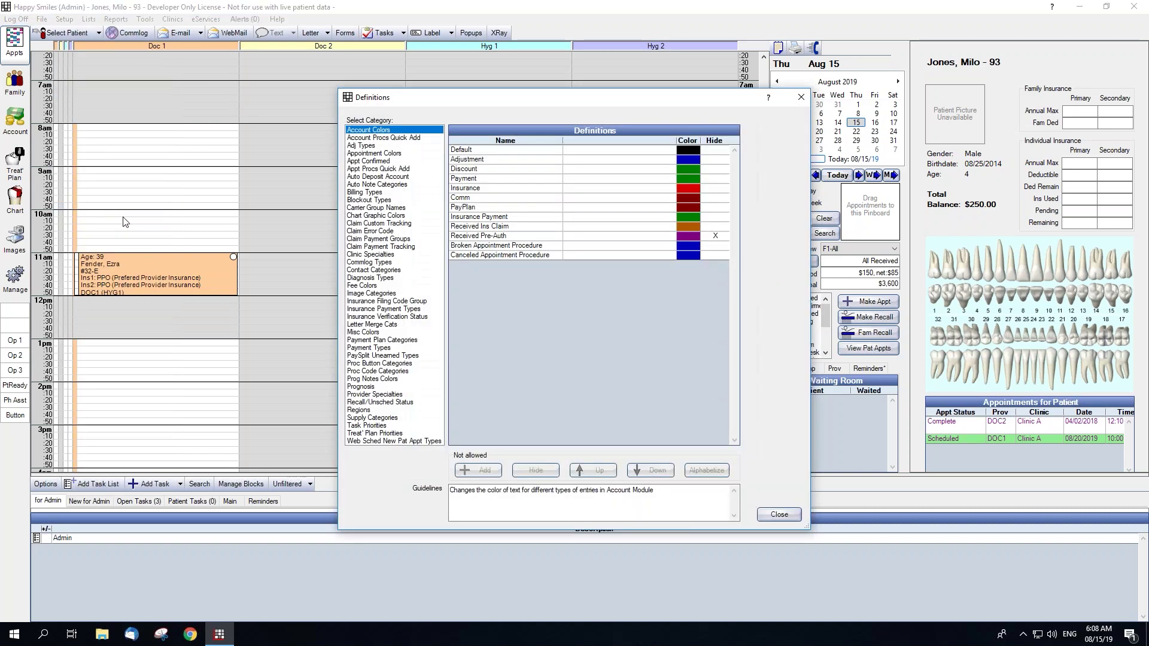
left_click(398, 317)
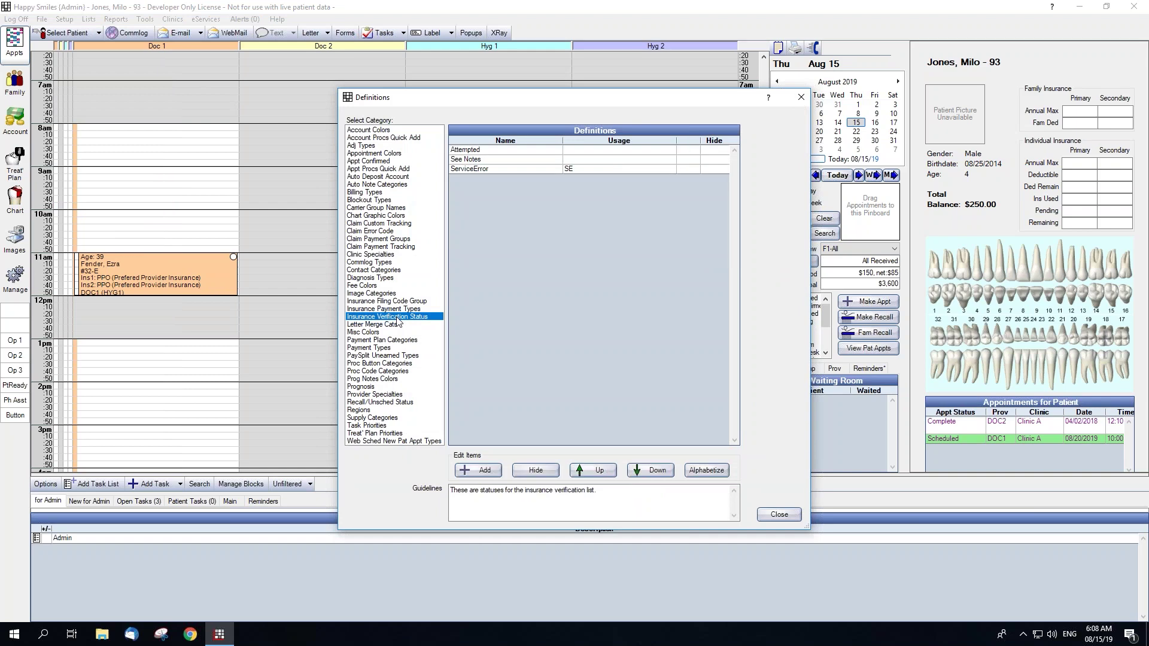
left_click(486, 470)
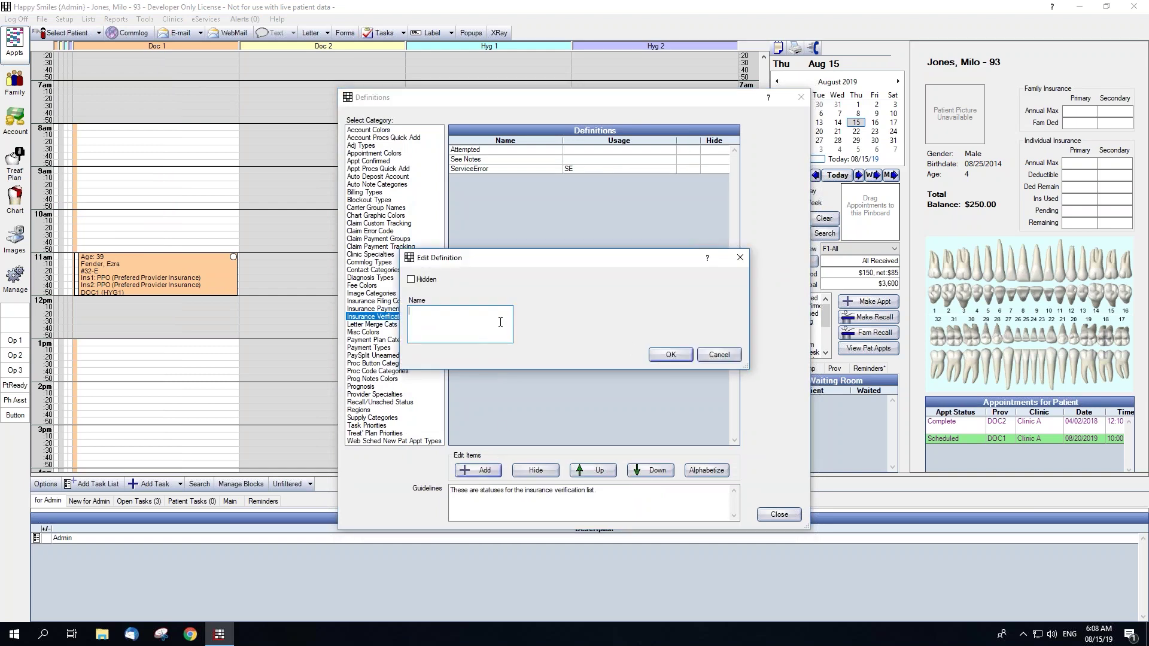
left_click(720, 356)
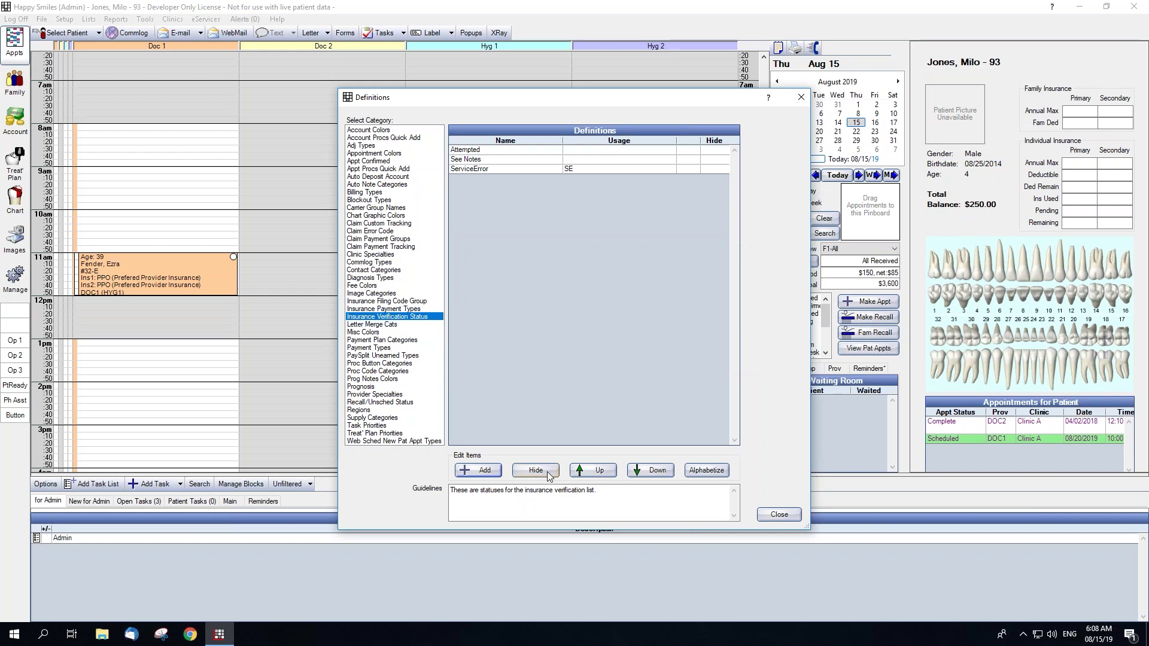
left_click(779, 514)
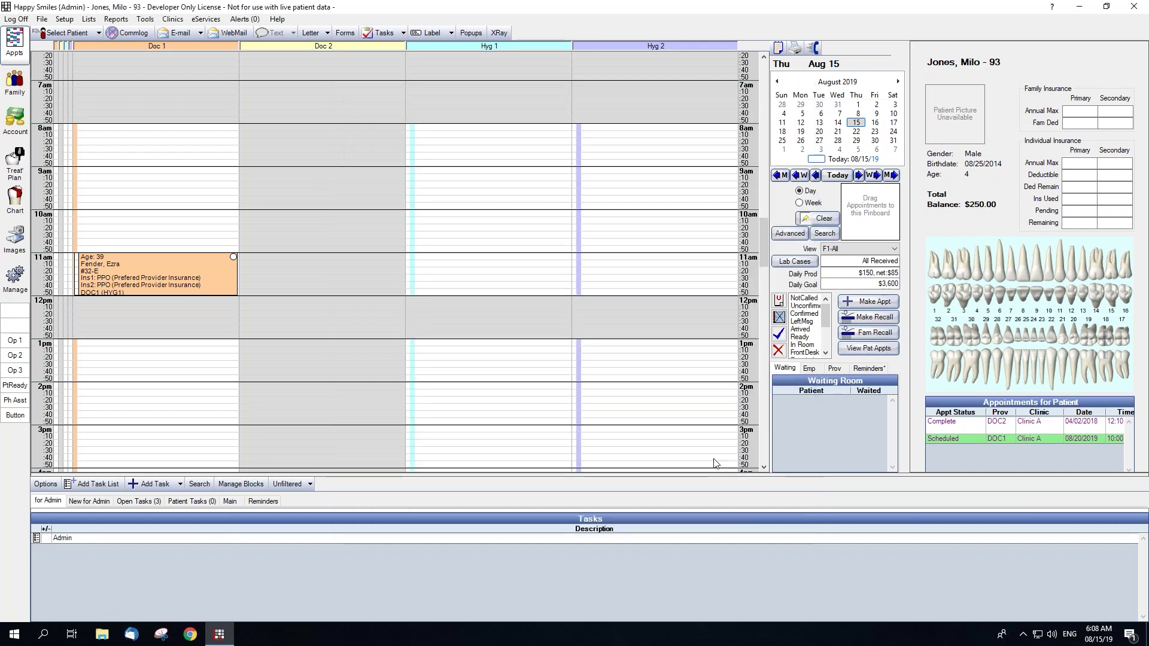